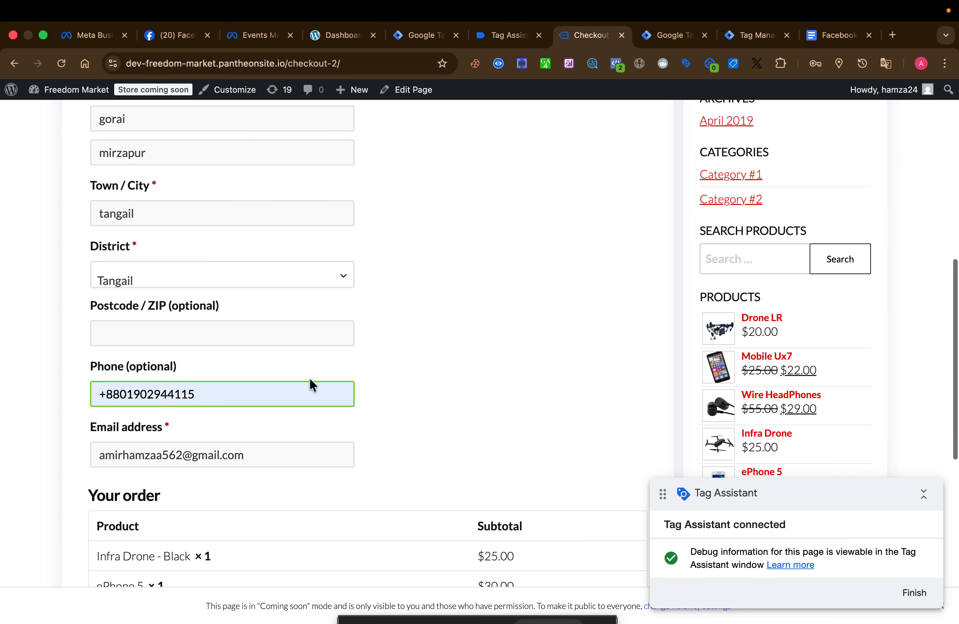
scroll(310, 379, down, 2)
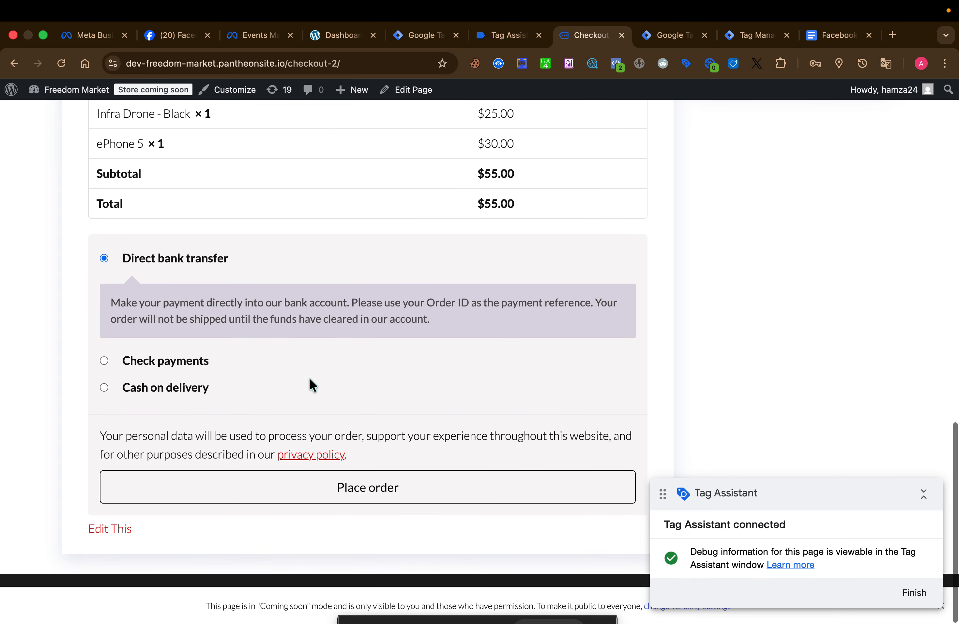
Choose Cash on delivery as the payment method on the checkout page and place the order
scroll(310, 379, up, 1)
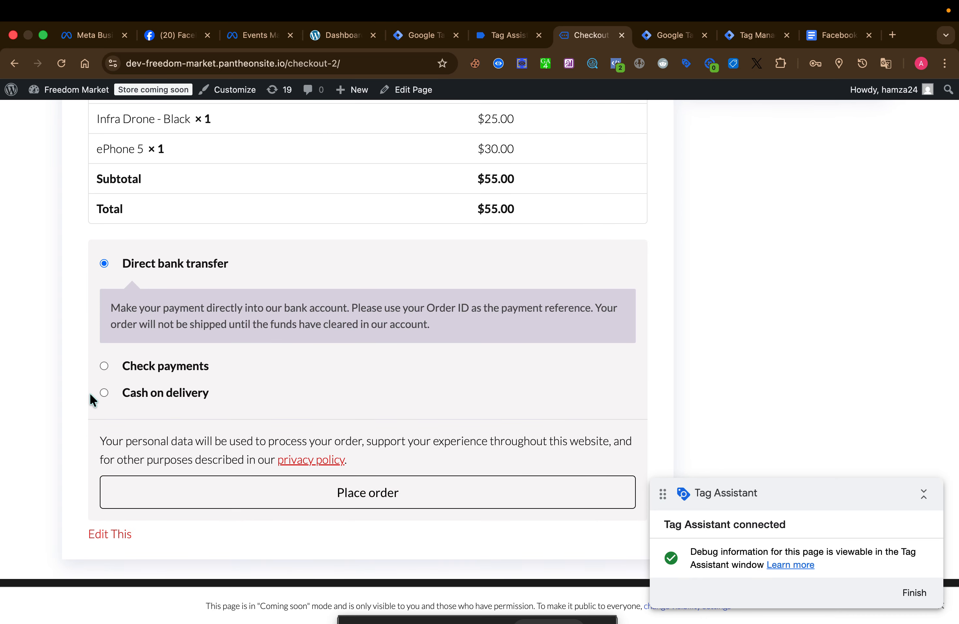
click(102, 393)
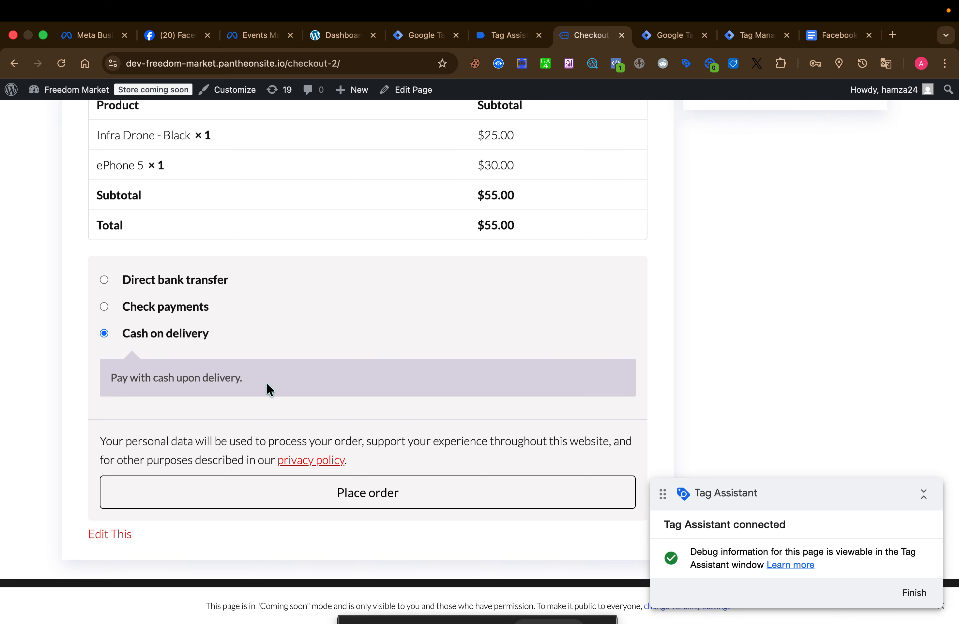
click(359, 496)
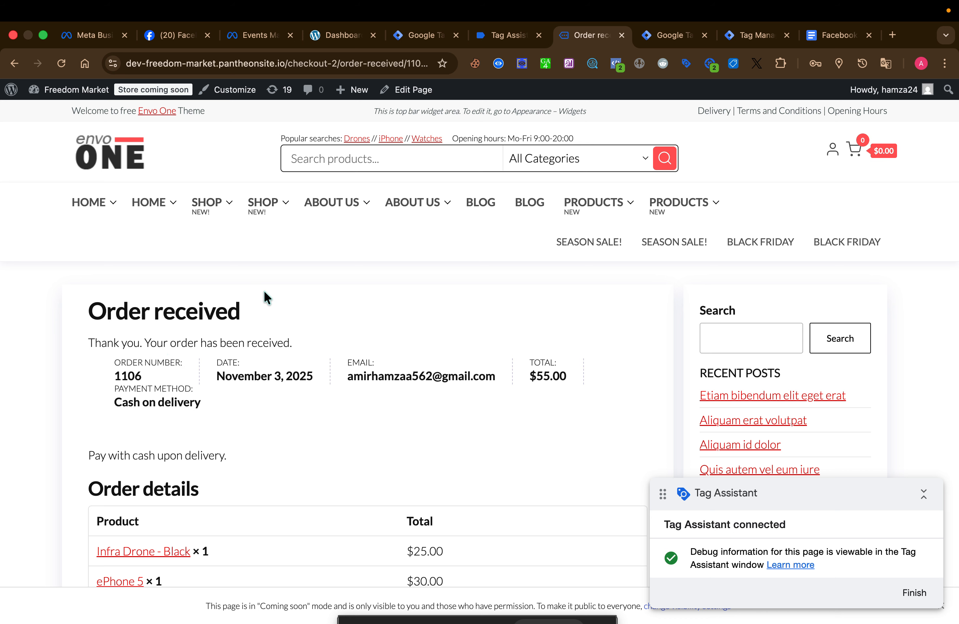
Switch to Tag Assistant, expand the API call of the add_payment_info event and select its event name
click(504, 35)
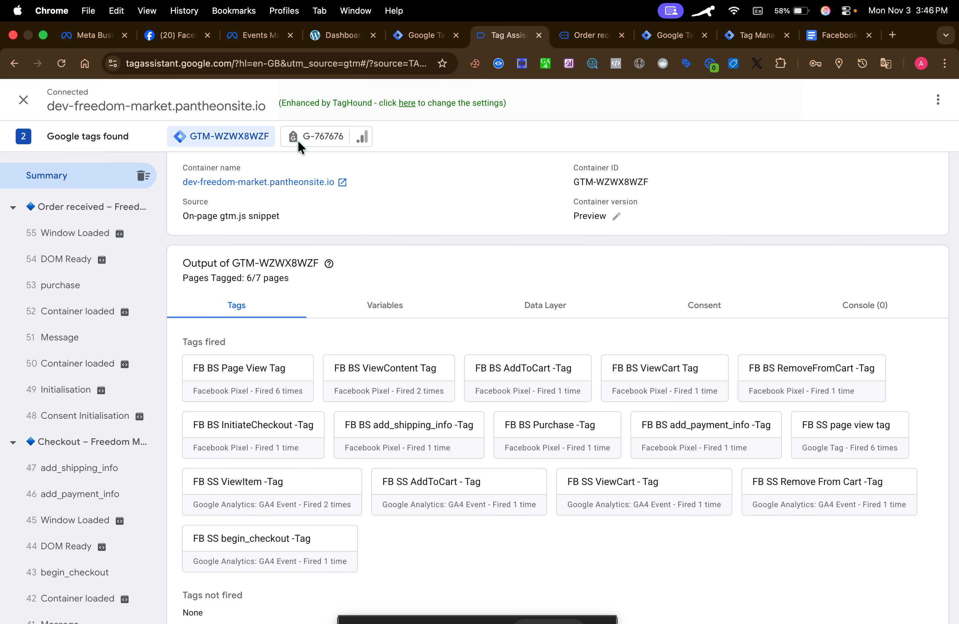
click(81, 499)
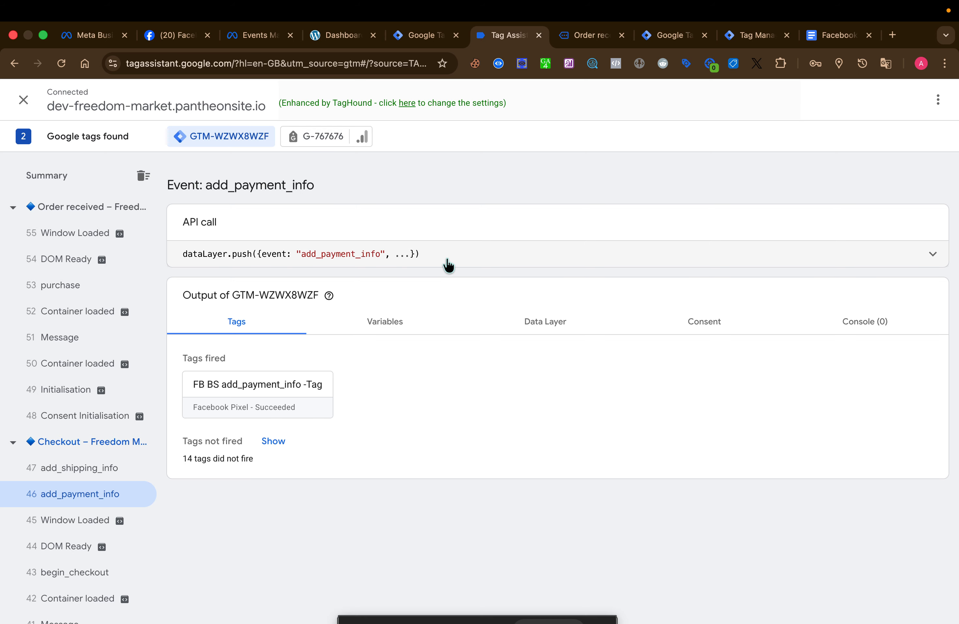
click(432, 254)
double_click(276, 266)
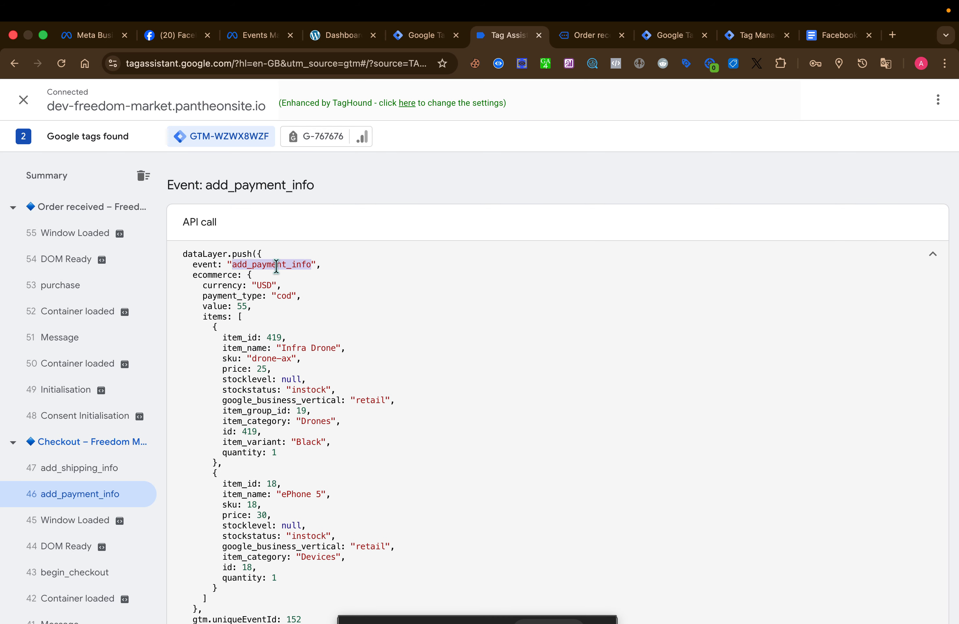
click(409, 250)
click(432, 253)
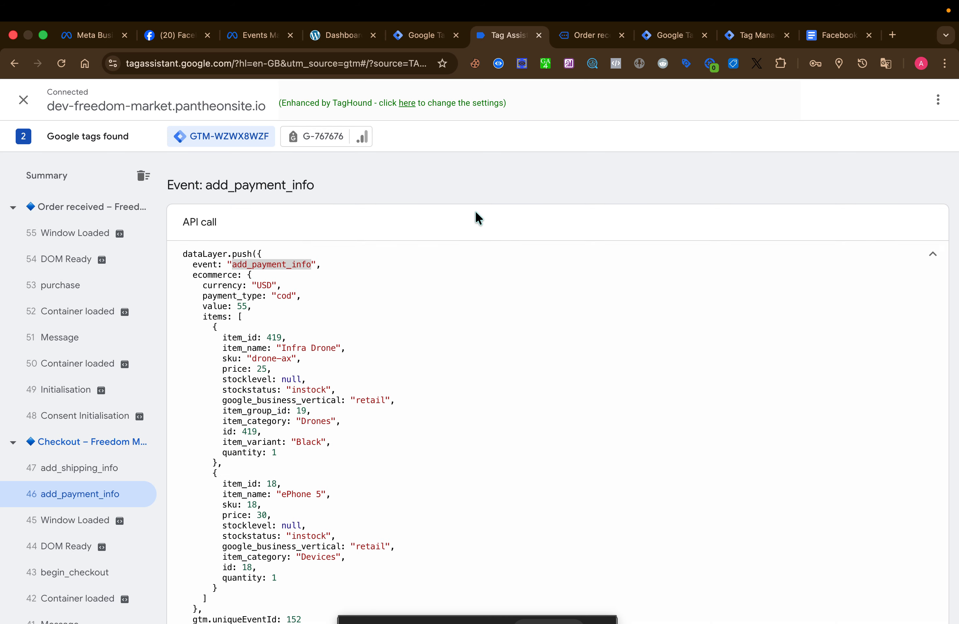
Switch to Tag Manager and make a copy of the FB SS begin_checkout -Tag tag
click(435, 37)
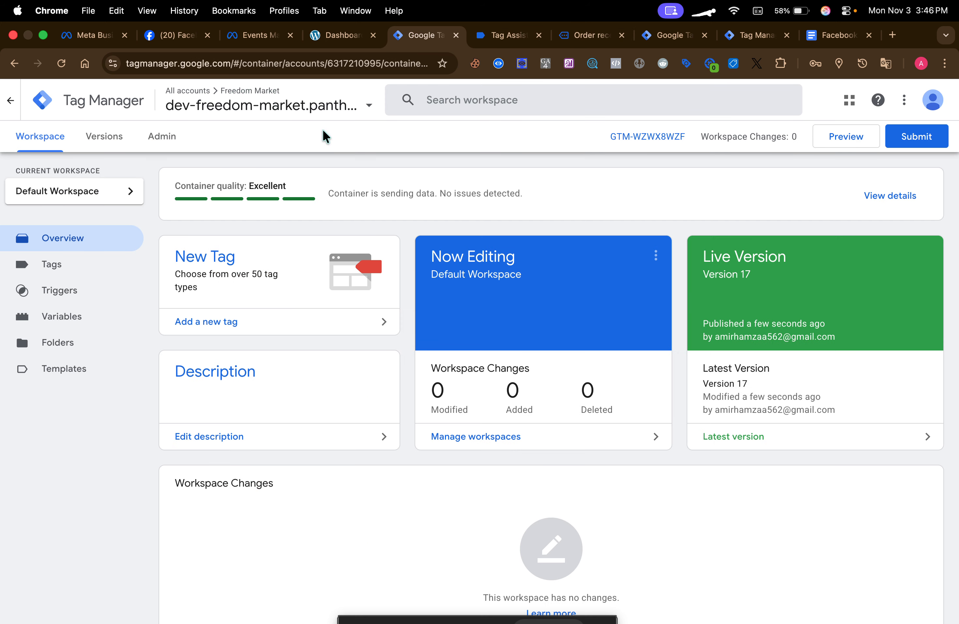
click(87, 277)
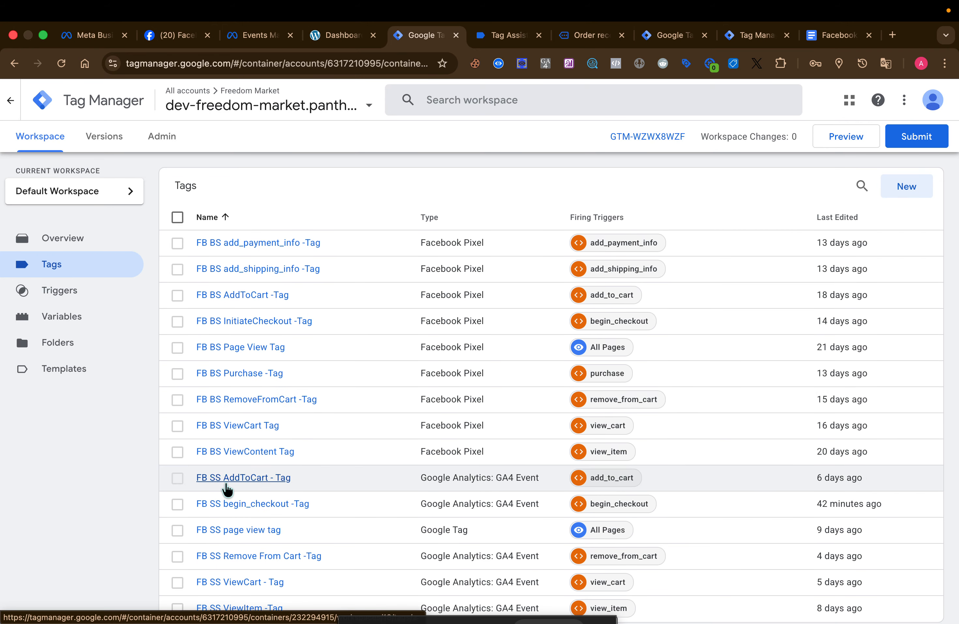
scroll(239, 494, down, 2)
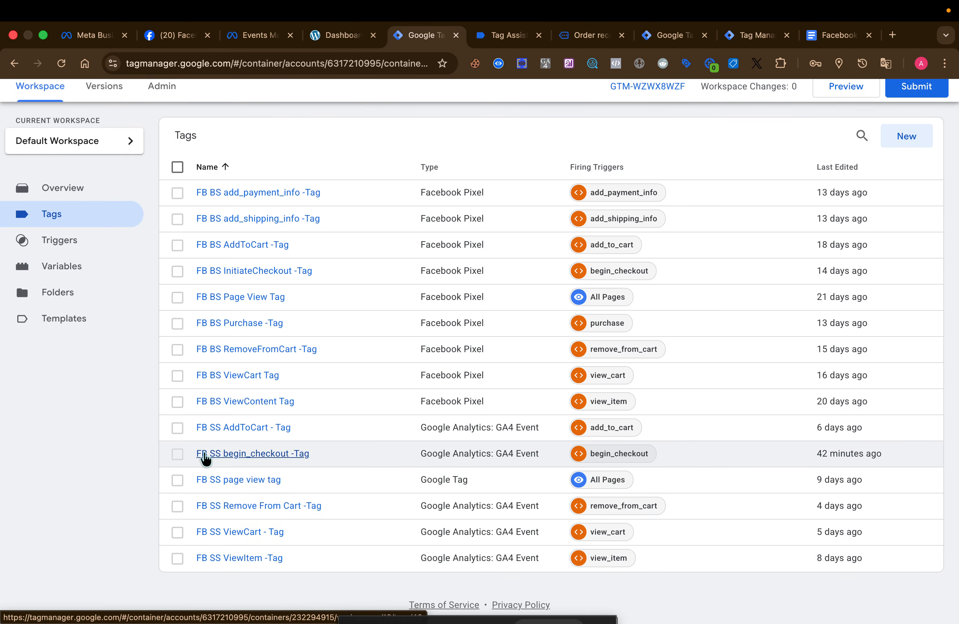
click(255, 456)
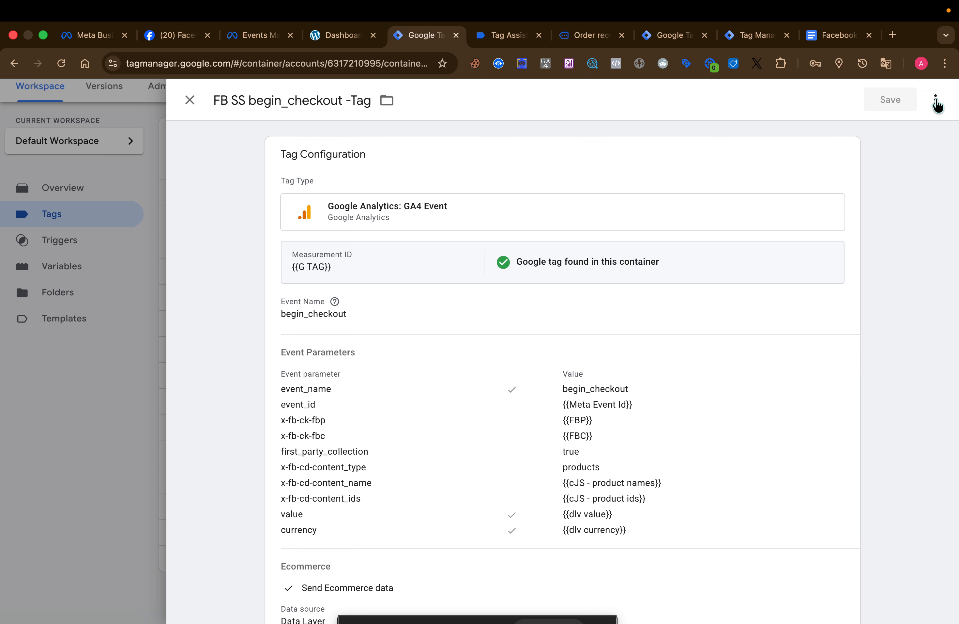
click(936, 99)
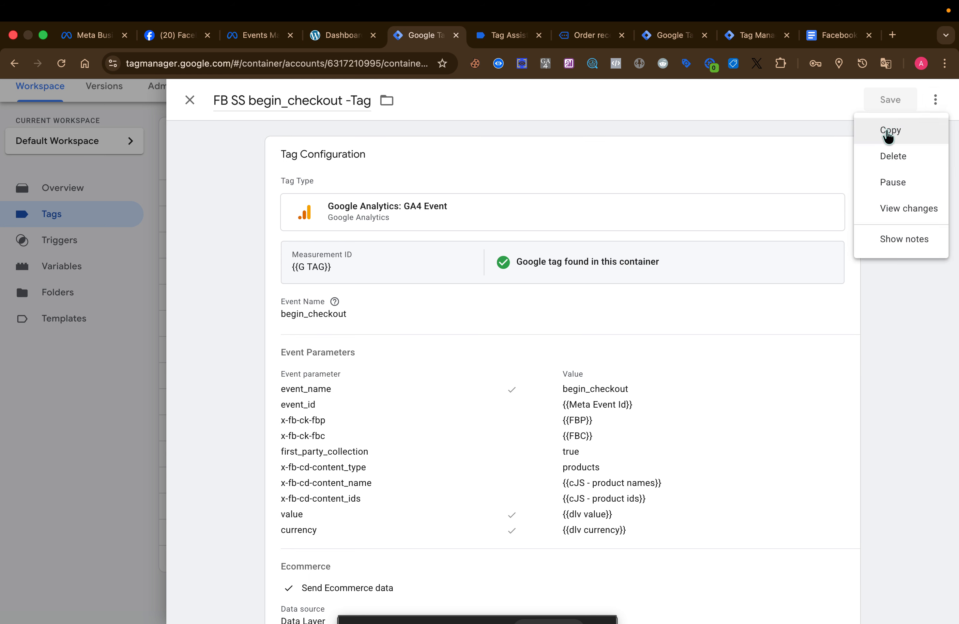
click(899, 132)
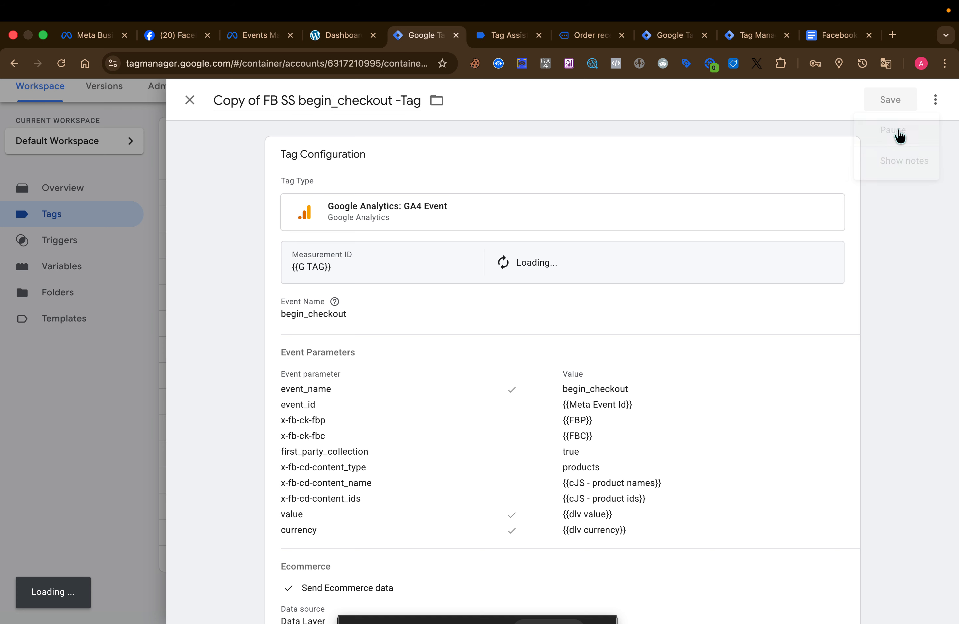
Remove the "Copy of" prefix from the duplicated tag's name
click(282, 101)
drag(282, 104, 211, 111)
click(275, 108)
key(BackSpace)
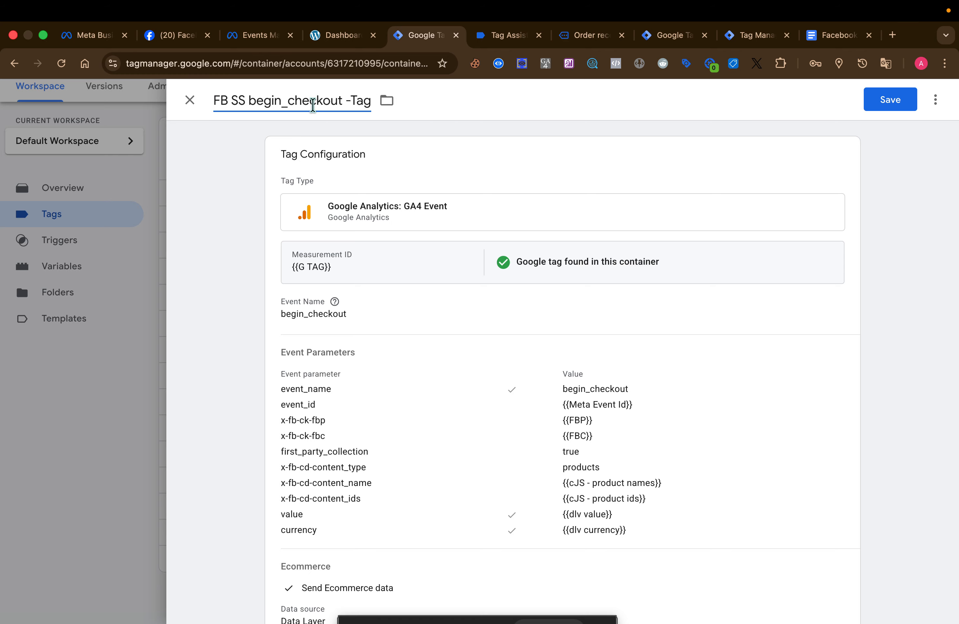
Clear the begin_checkout part from the duplicated tag's name so it reads FB SS -Tag
double_click(313, 104)
click(505, 34)
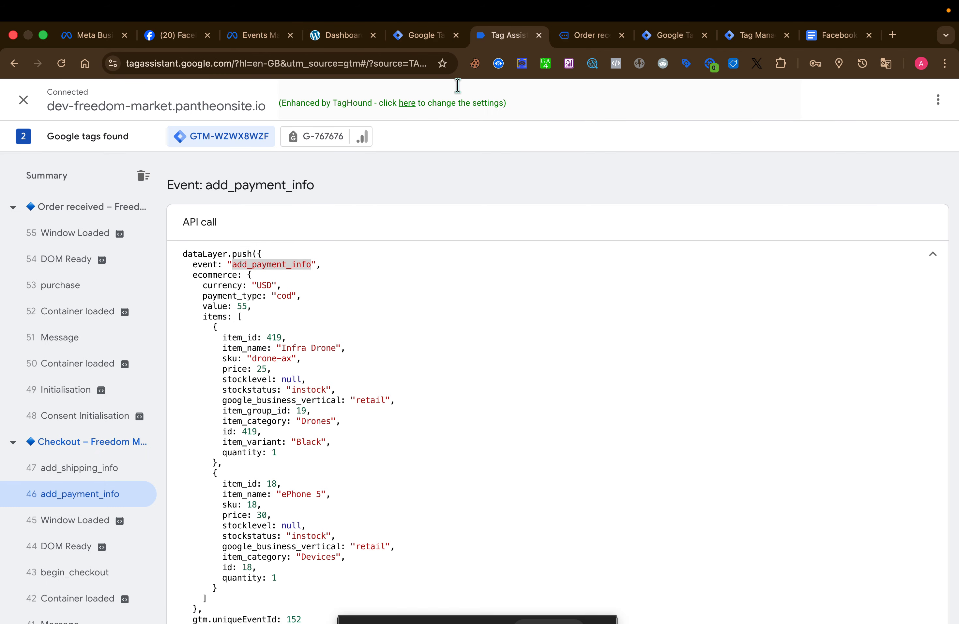
click(421, 37)
key(super+v)
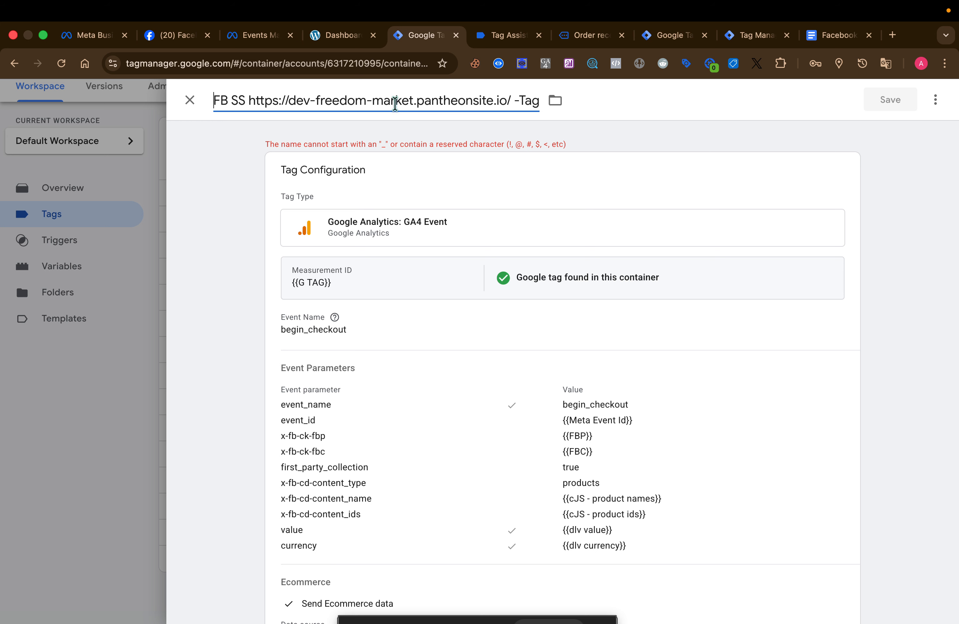
triple_click(395, 101)
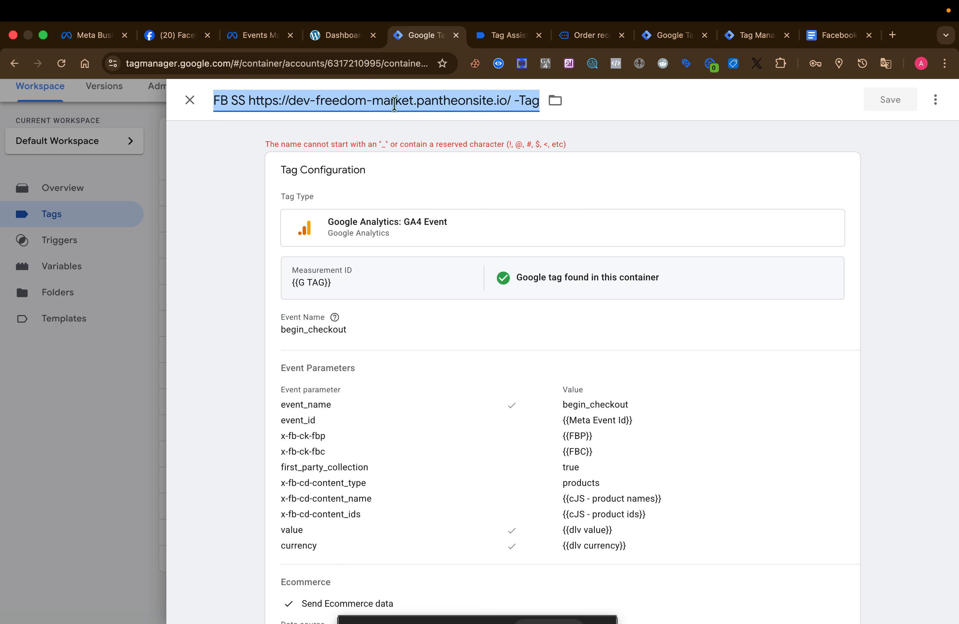
key(Right)
drag(251, 100, 510, 107)
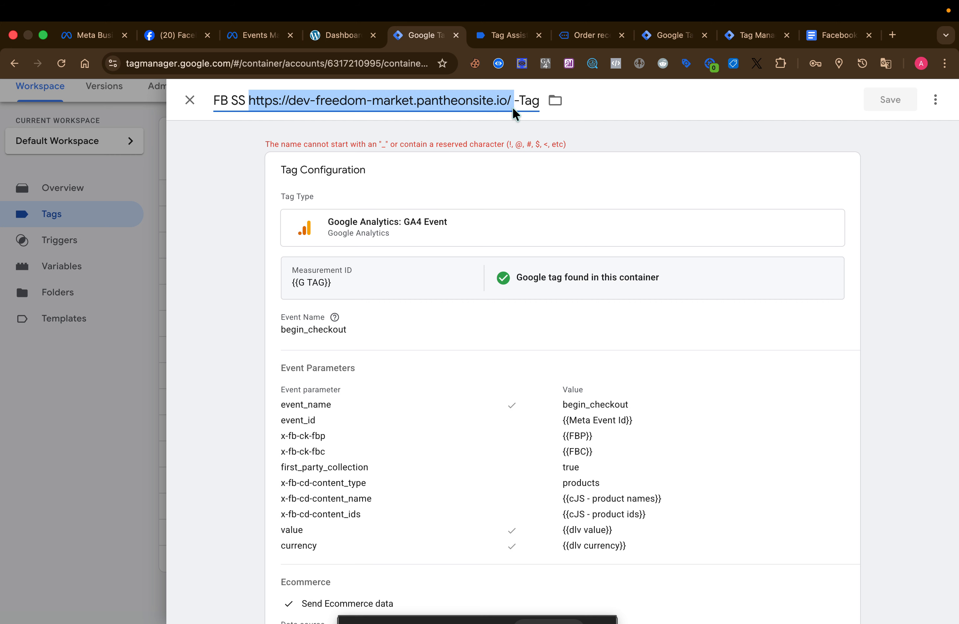
key(BackSpace)
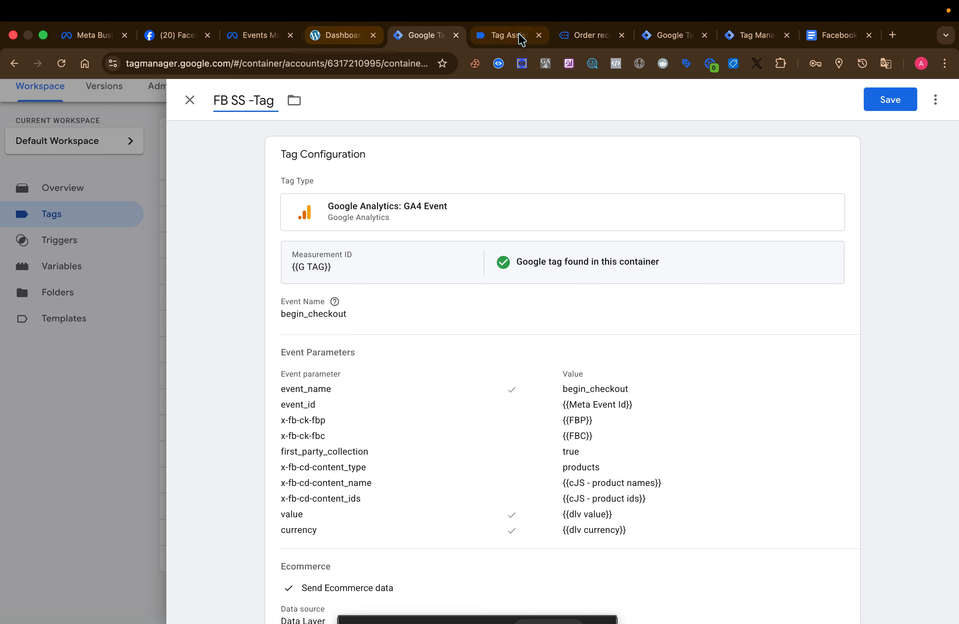
Copy the event name add_payment_info from Tag Assistant and insert it into the tag's name to read FB SS add_payment_info-Tag
click(522, 39)
triple_click(285, 263)
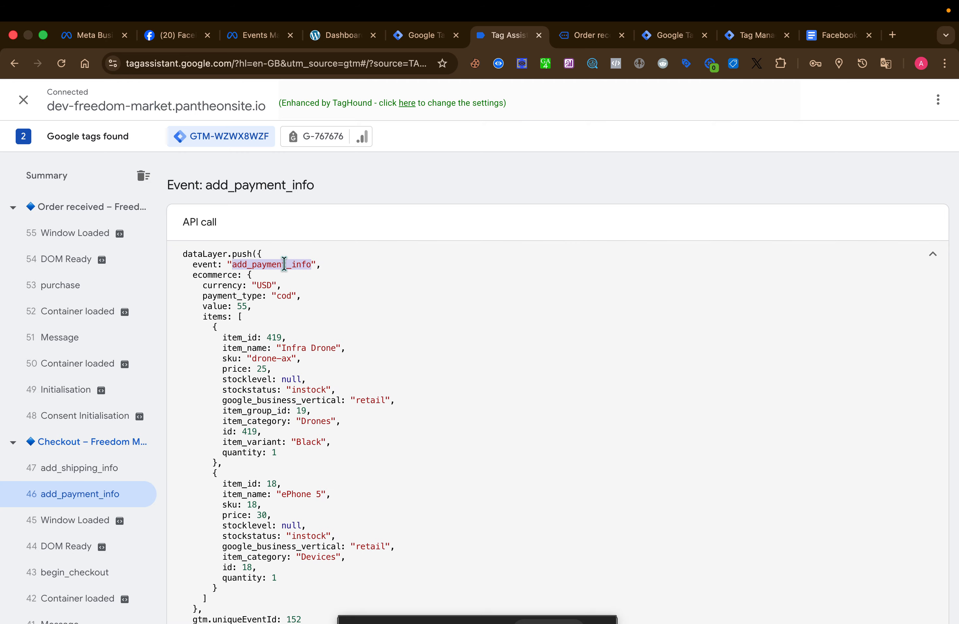
click(285, 264)
double_click(285, 264)
click(415, 36)
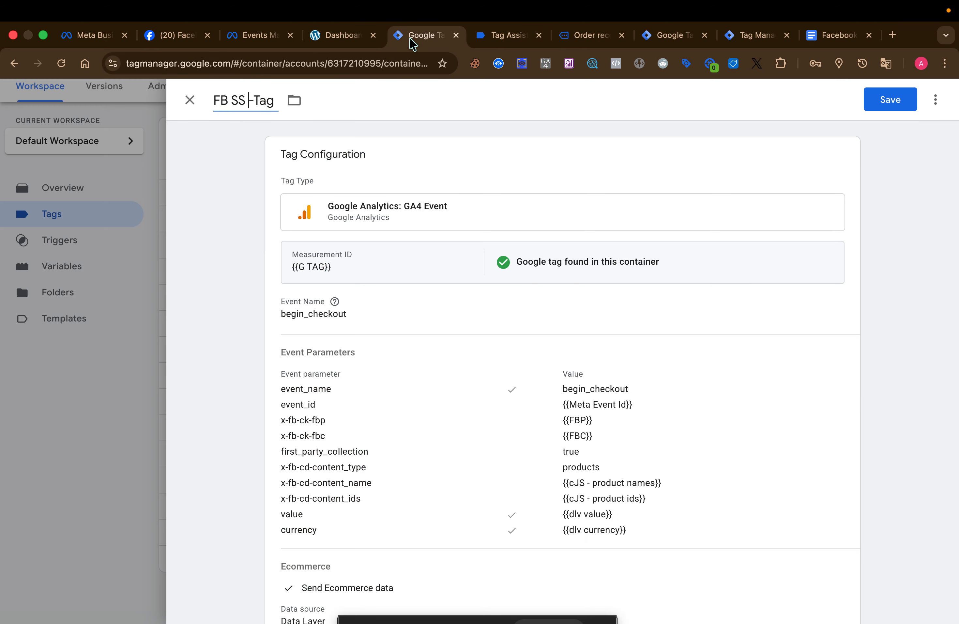
key(ctrl+v)
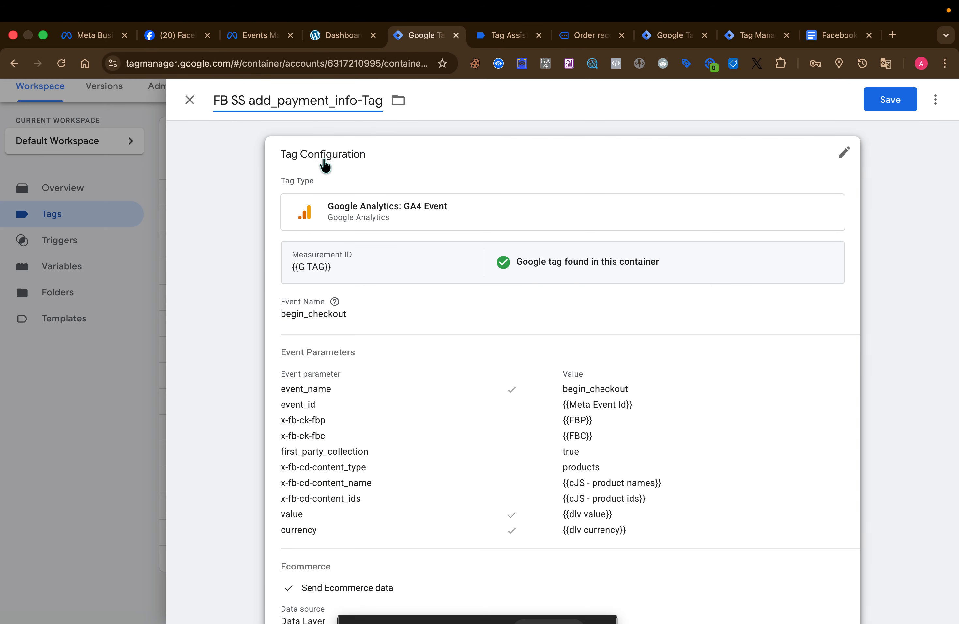
Open the tag configuration for editing and set the Event Name to add_payment_info
click(404, 313)
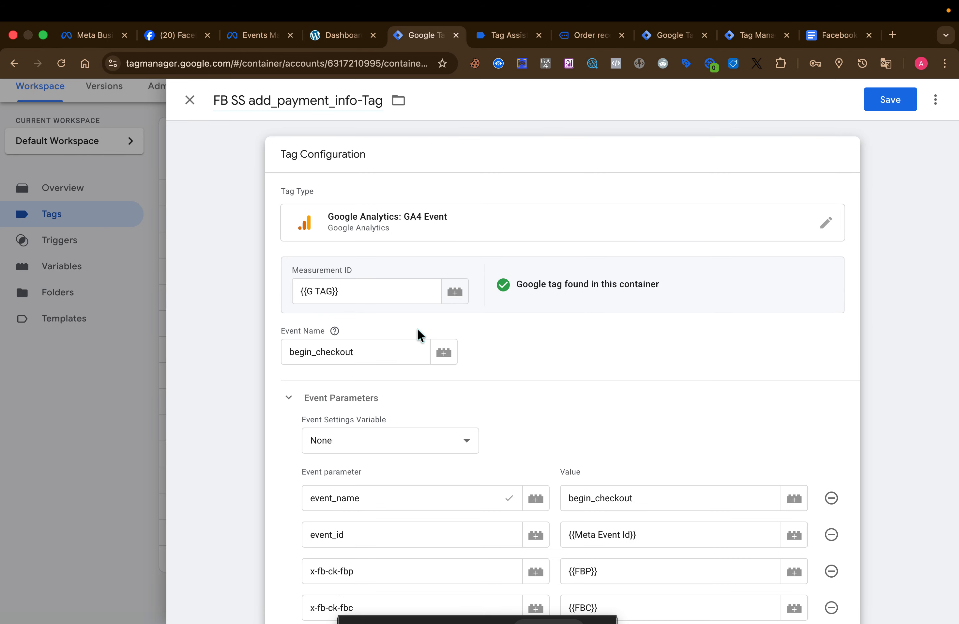
click(381, 347)
double_click(383, 347)
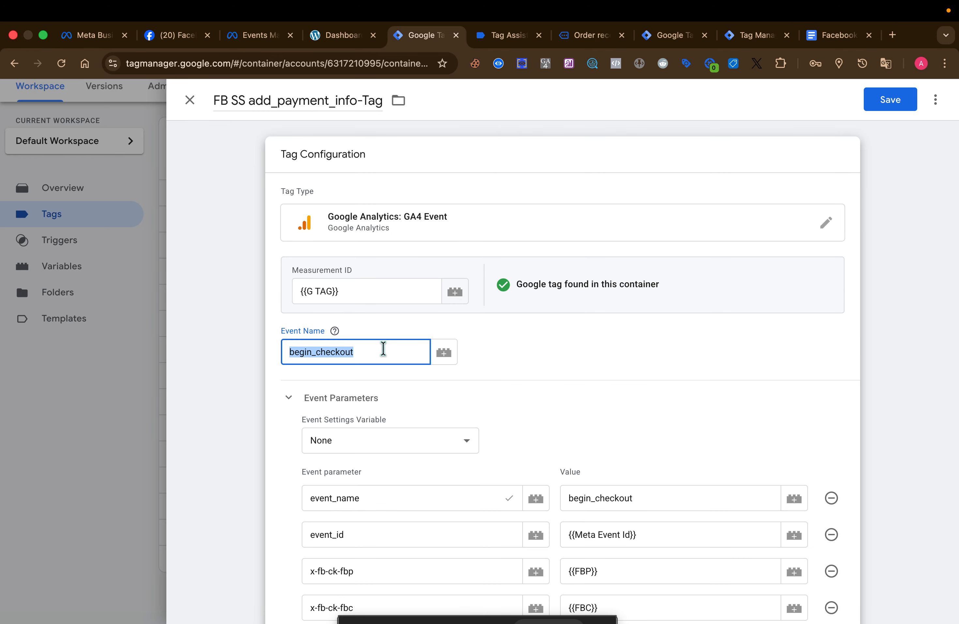
key(ctrl+v)
click(577, 365)
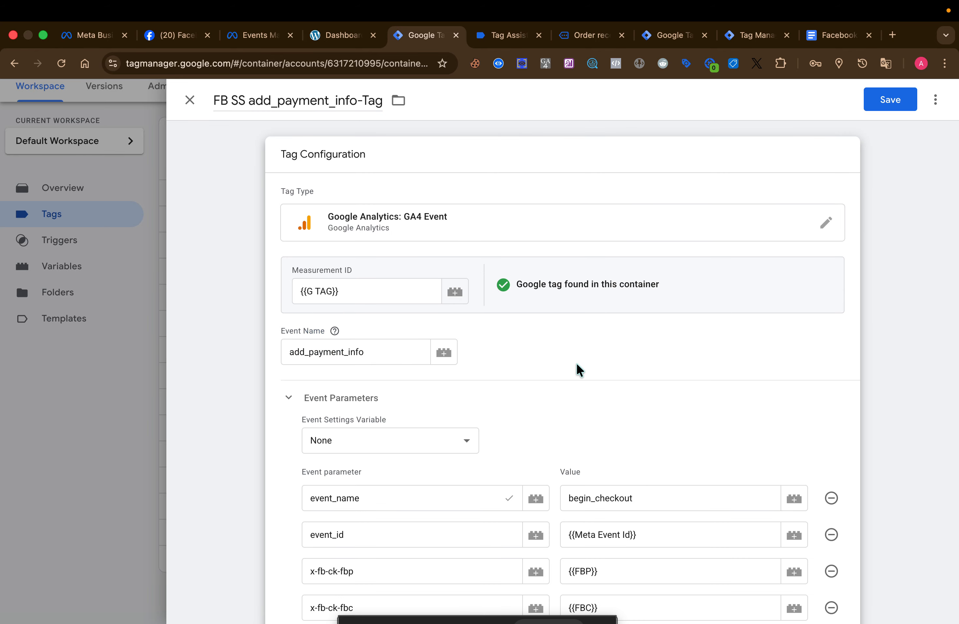
Set the value of the event_name event parameter to add_payment_info
scroll(579, 369, down, 2)
click(646, 413)
double_click(647, 413)
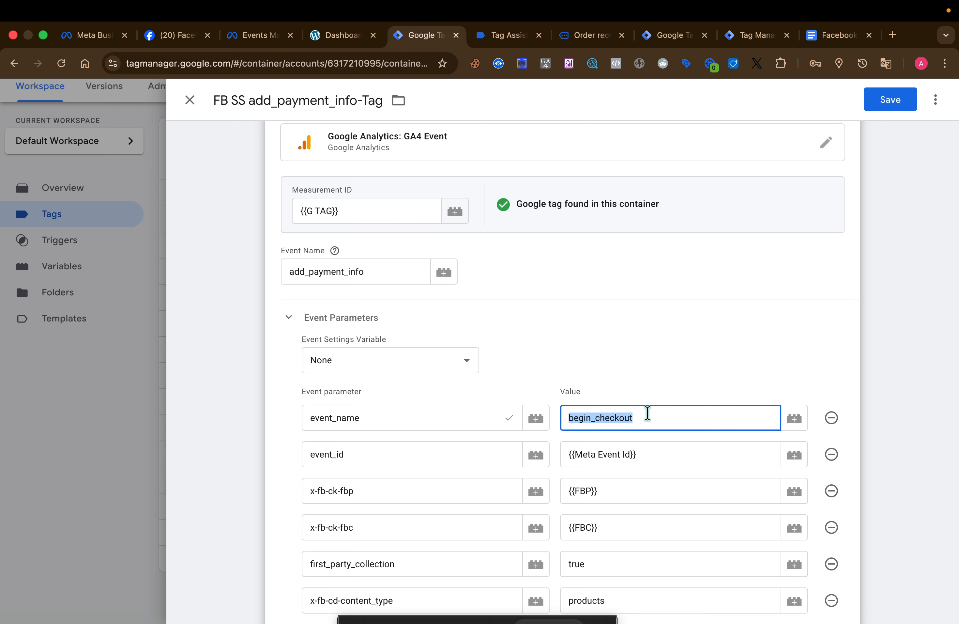
key(ctrl+v)
scroll(609, 454, down, 5)
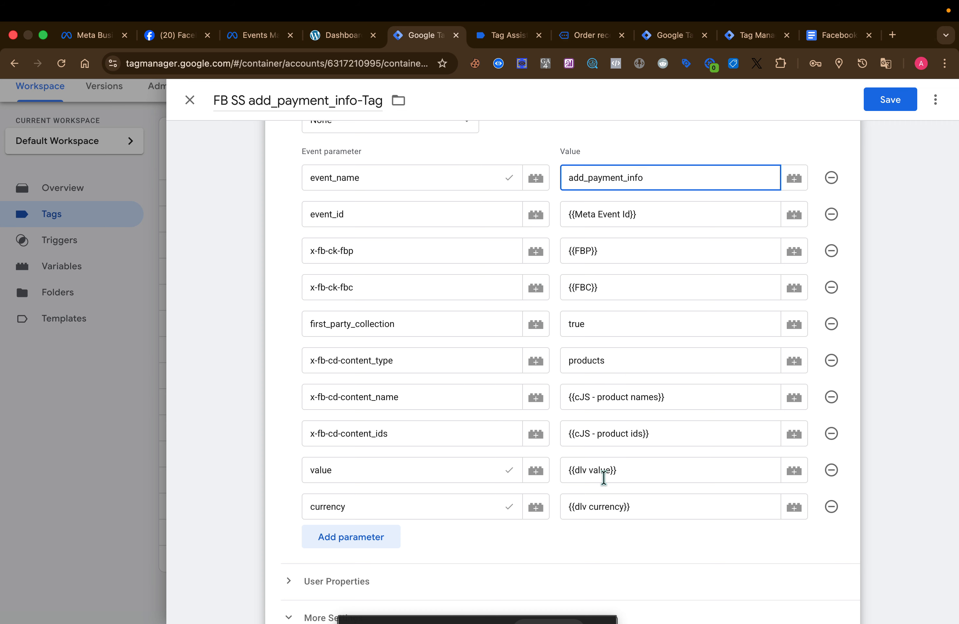
Replace the begin_checkout firing trigger with the add_payment_info trigger and save the tag
scroll(527, 510, down, 5)
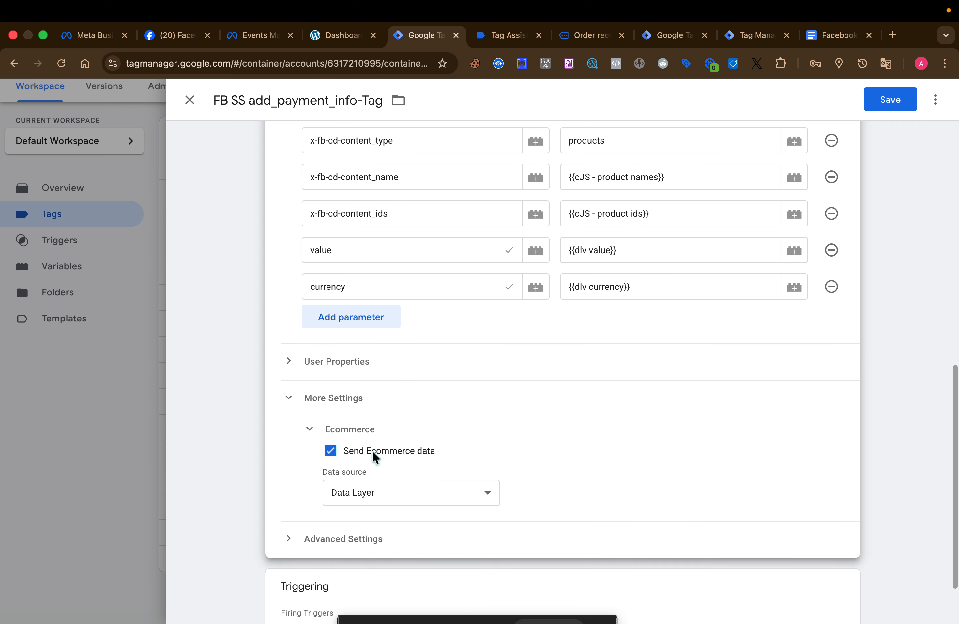
click(413, 538)
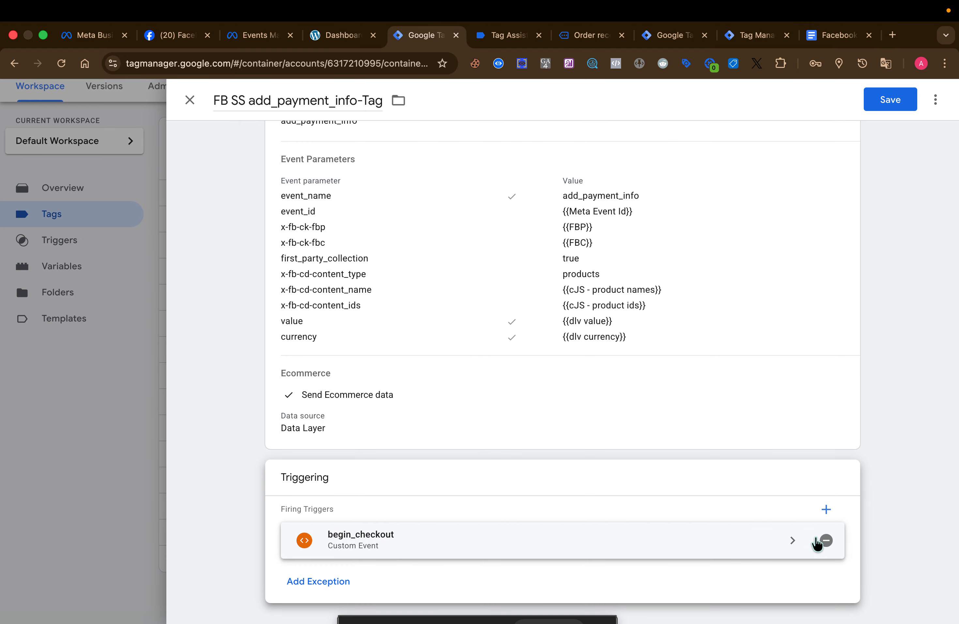
click(817, 543)
click(561, 578)
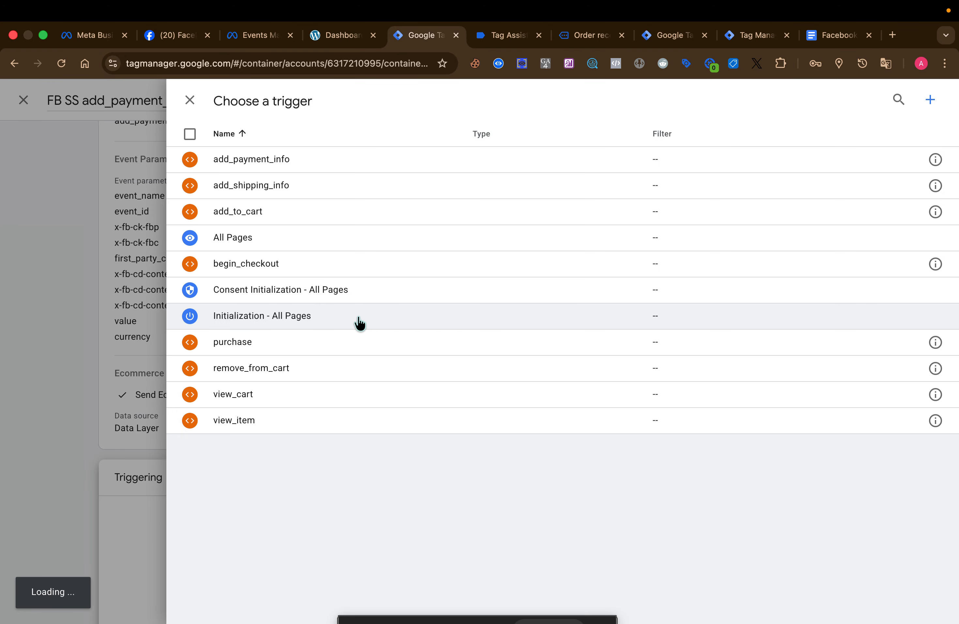
click(322, 159)
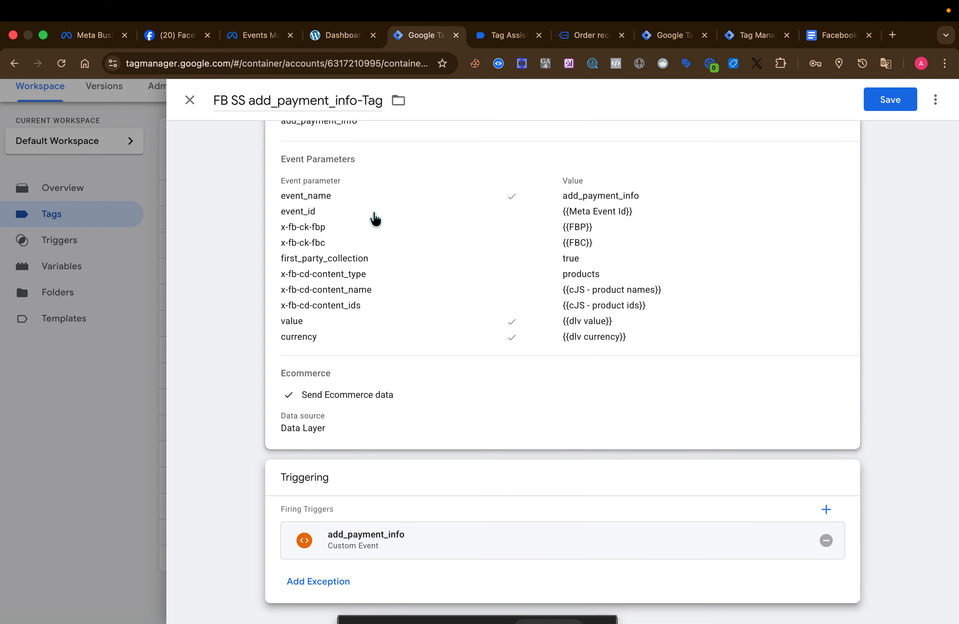
scroll(375, 219, up, 5)
click(889, 106)
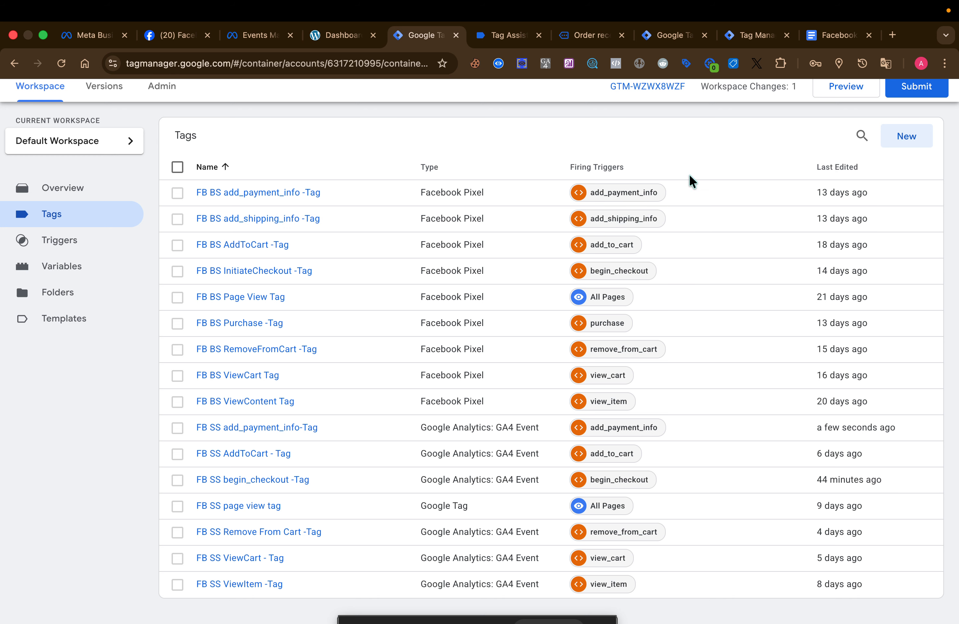
Duplicate the FB SS add_payment_info-Tag and remove the "Copy of" prefix from the duplicate's name
scroll(399, 233, up, 2)
scroll(399, 233, down, 3)
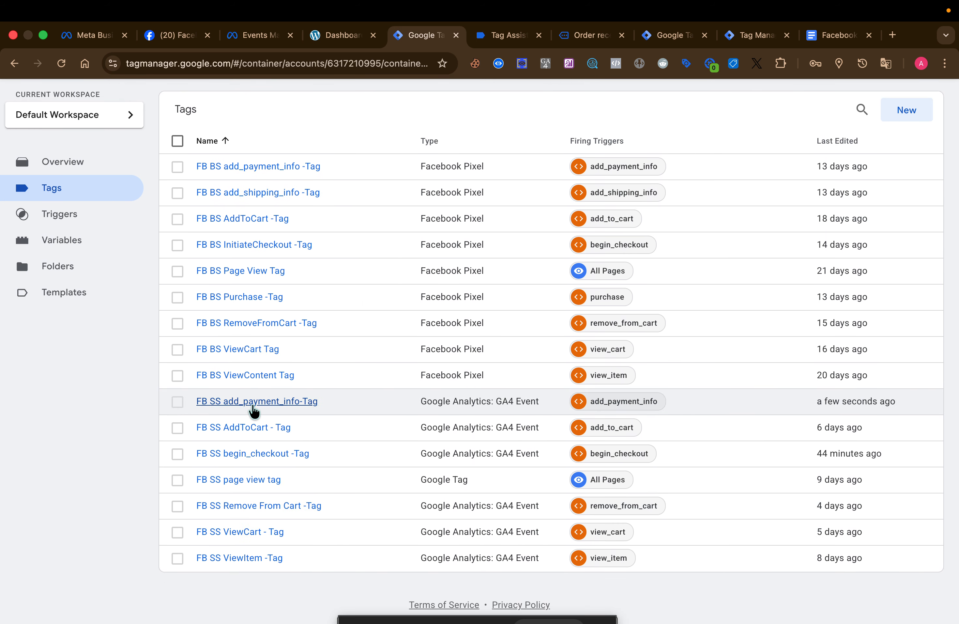
click(255, 405)
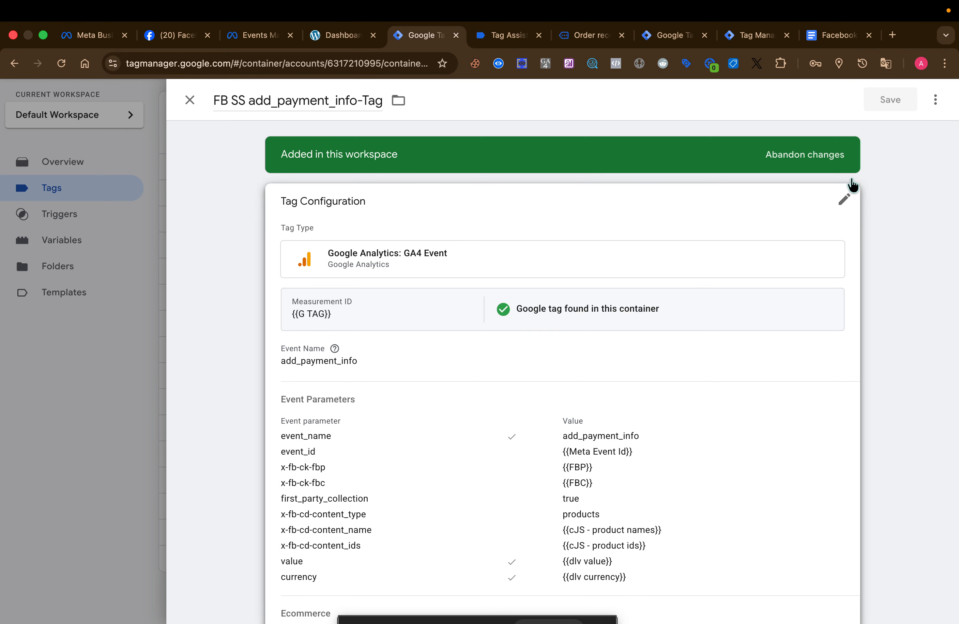
click(935, 101)
click(911, 125)
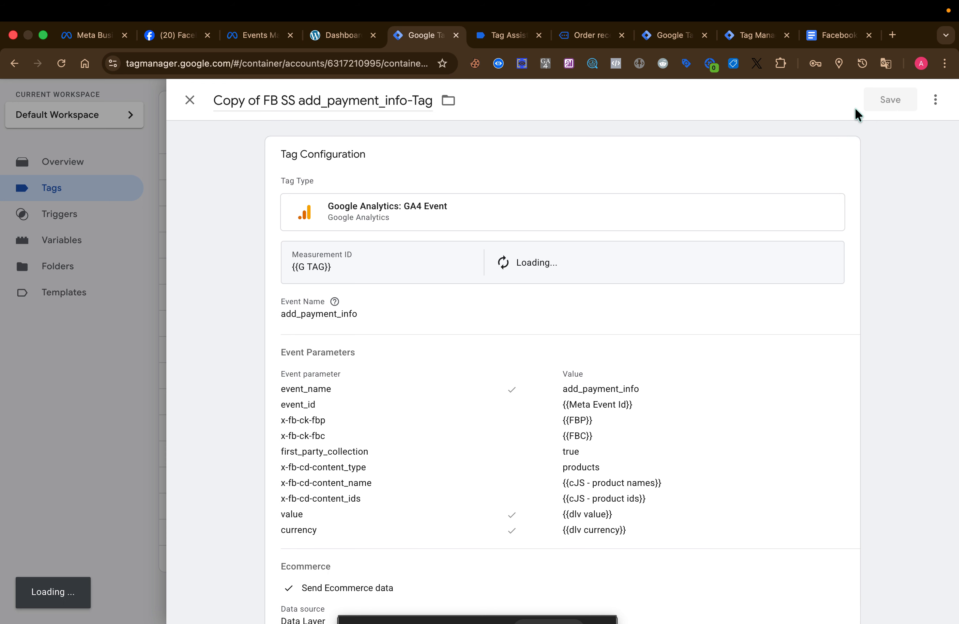
drag(266, 108, 216, 108)
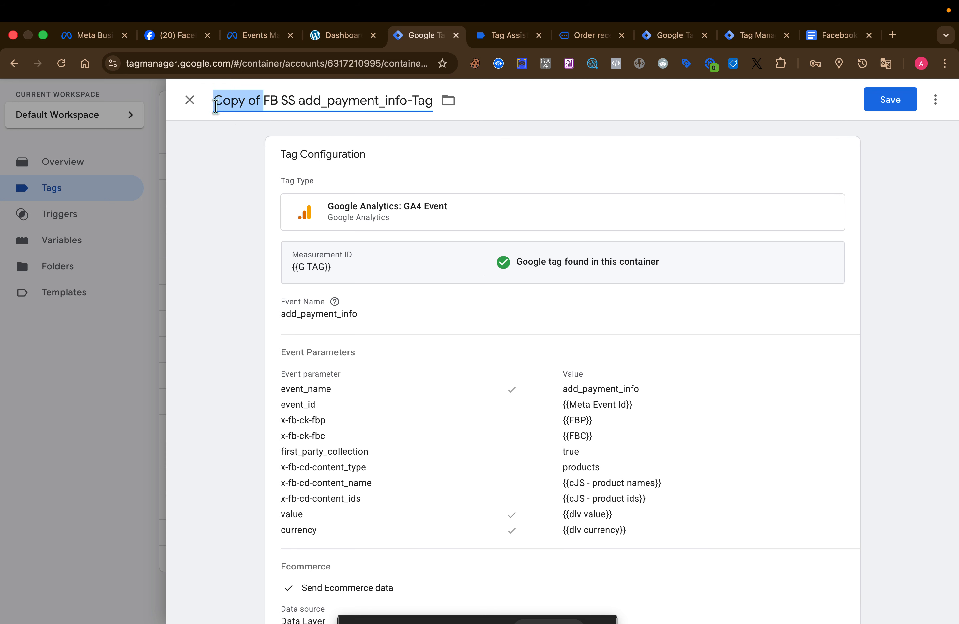
key(BackSpace)
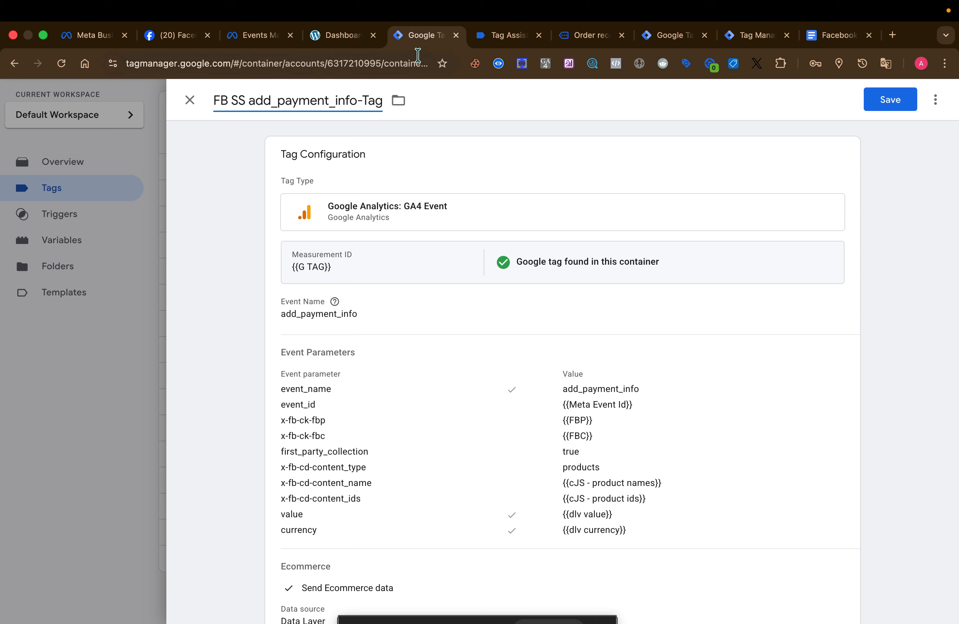
Copy the event name add_shipping_info from Tag Assistant and insert it so the duplicated tag's name reads FB SS add_shipping_info-Tag
click(490, 37)
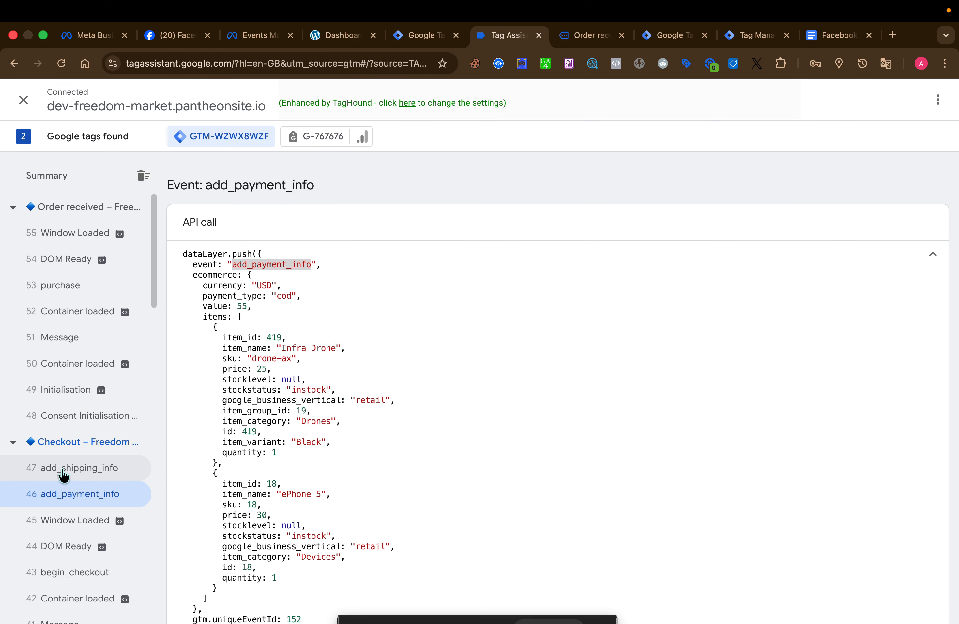
click(77, 468)
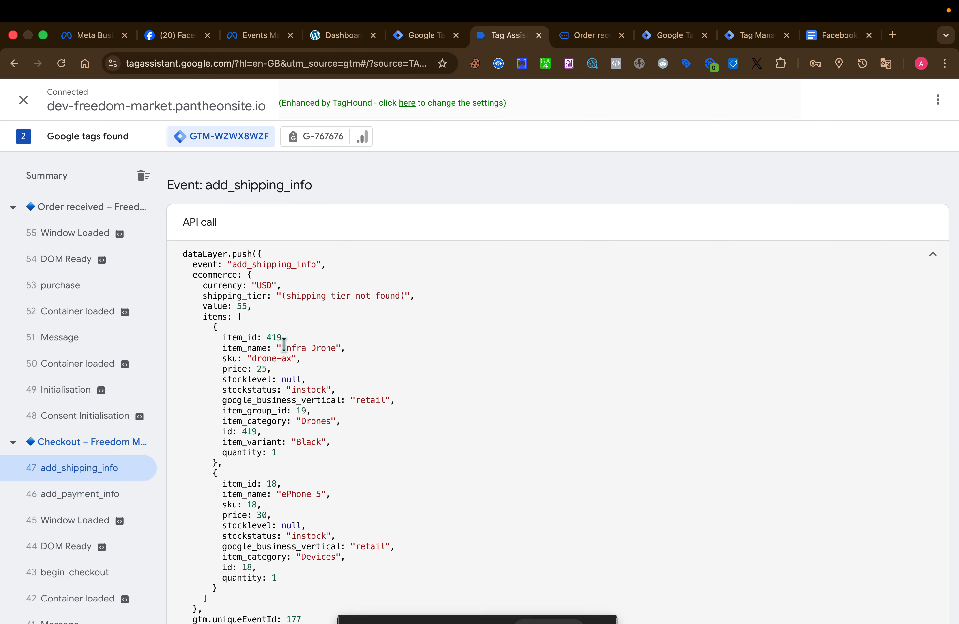
double_click(274, 264)
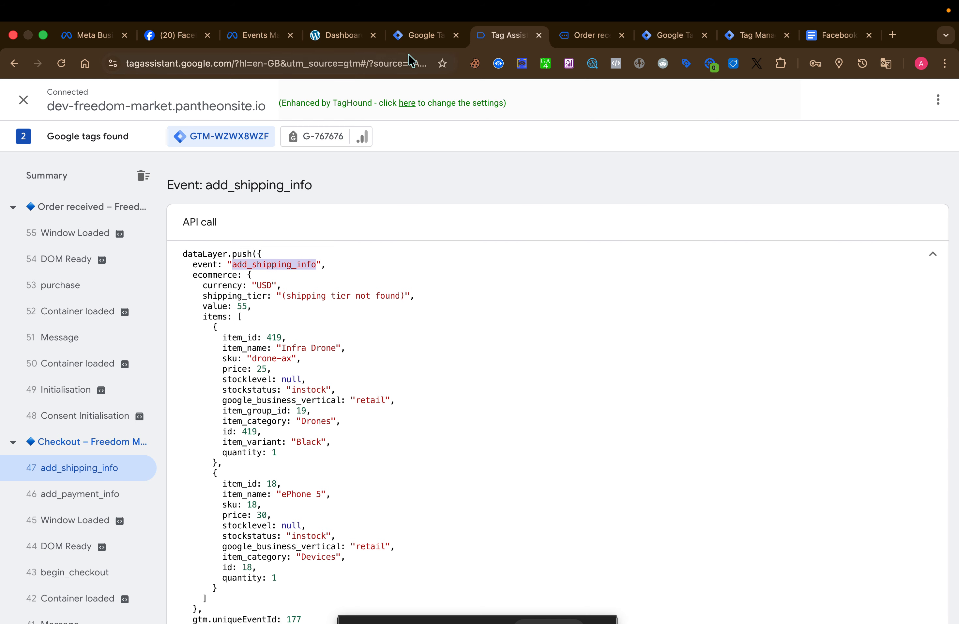
click(421, 35)
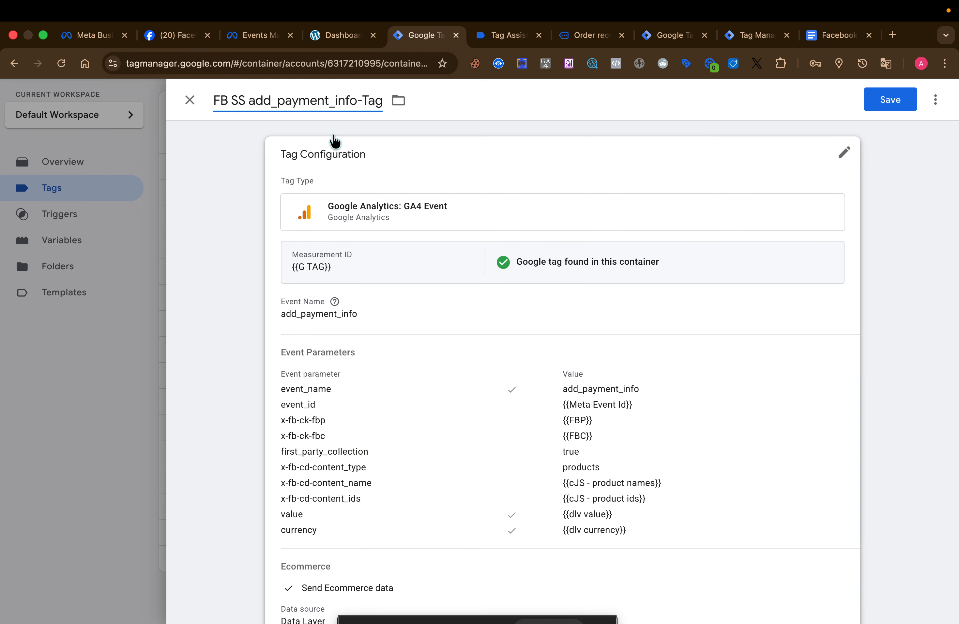
double_click(290, 101)
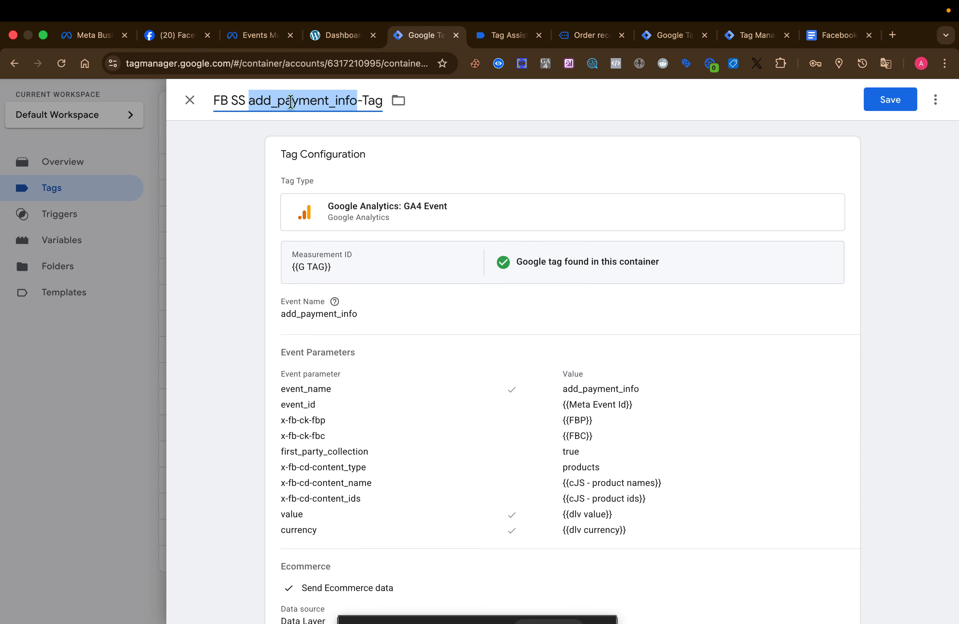
key(super+v)
Set both the tag's Event Name and the event_name parameter value to add_shipping_info
click(447, 318)
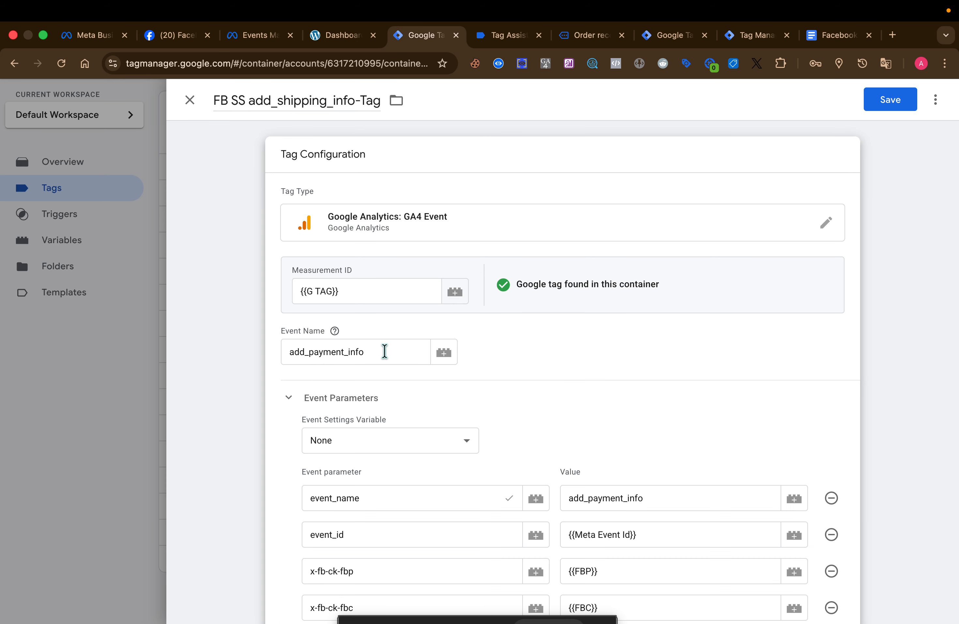
double_click(384, 350)
key(super+v)
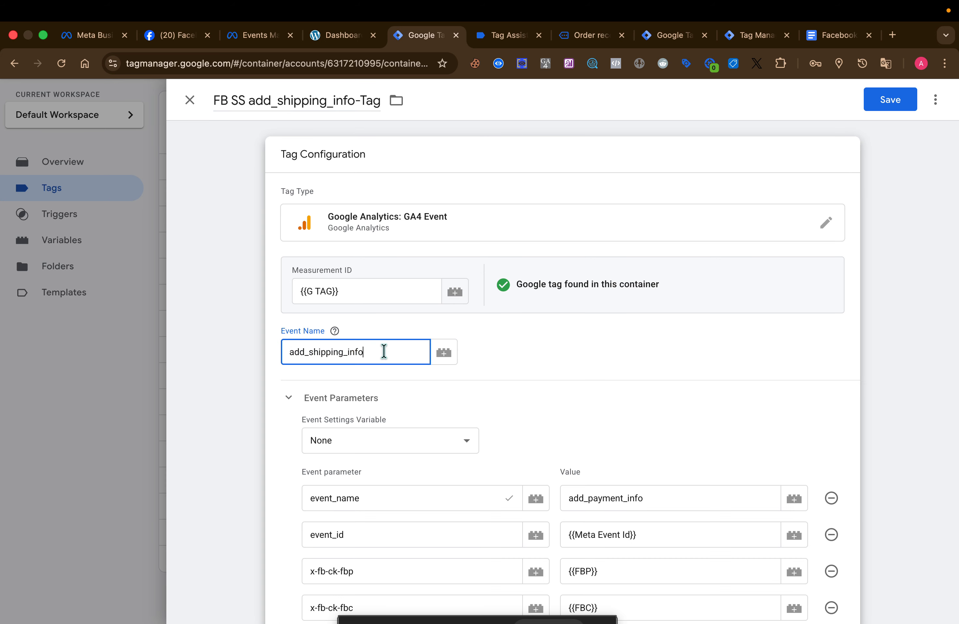
double_click(637, 505)
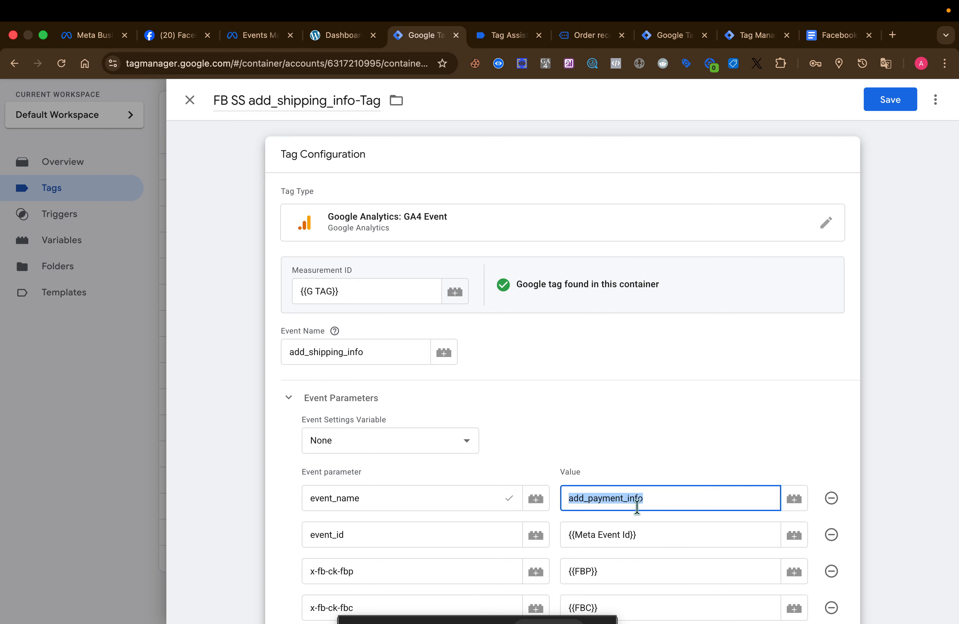
key(super+v)
Replace the add_payment_info firing trigger with the add_shipping_info trigger and save the tag
scroll(712, 426, down, 10)
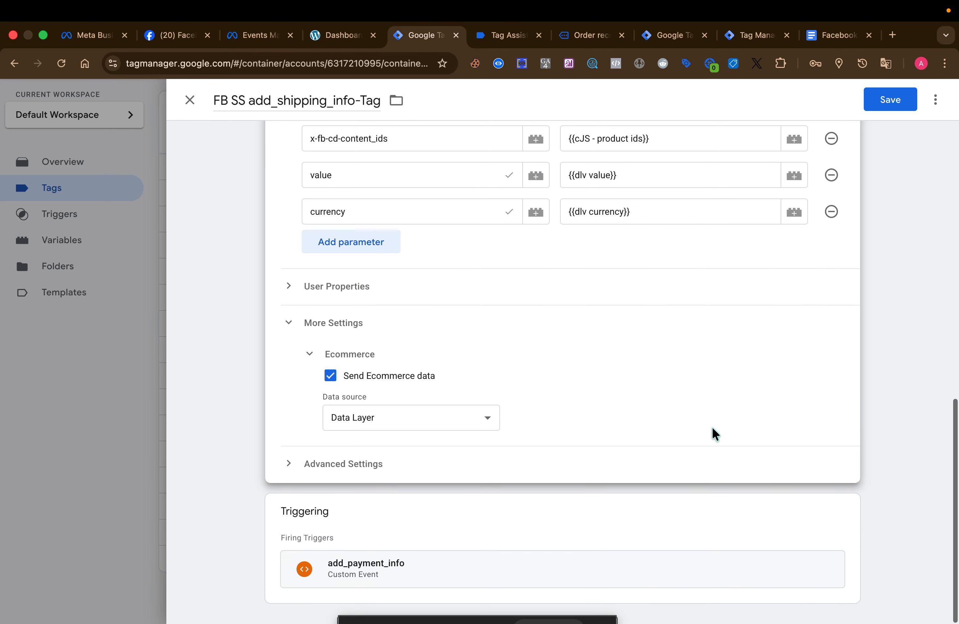
scroll(634, 312, up, 8)
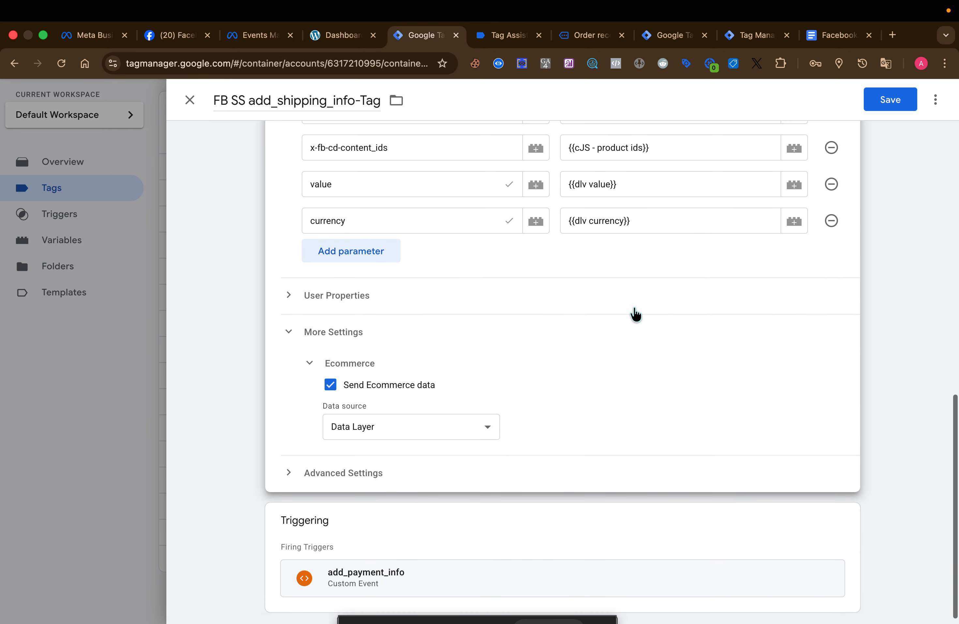
scroll(634, 314, down, 8)
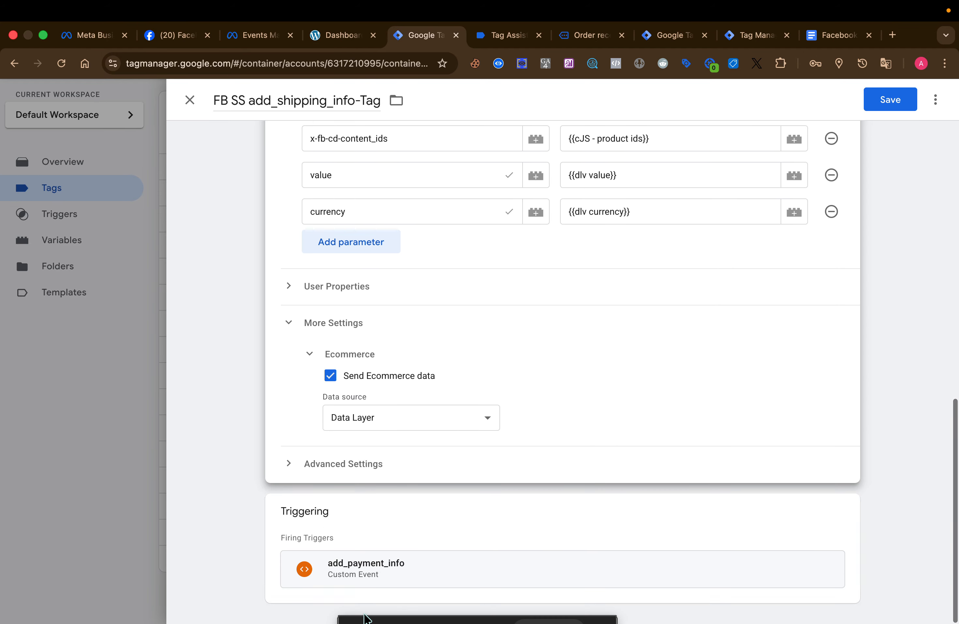
click(454, 525)
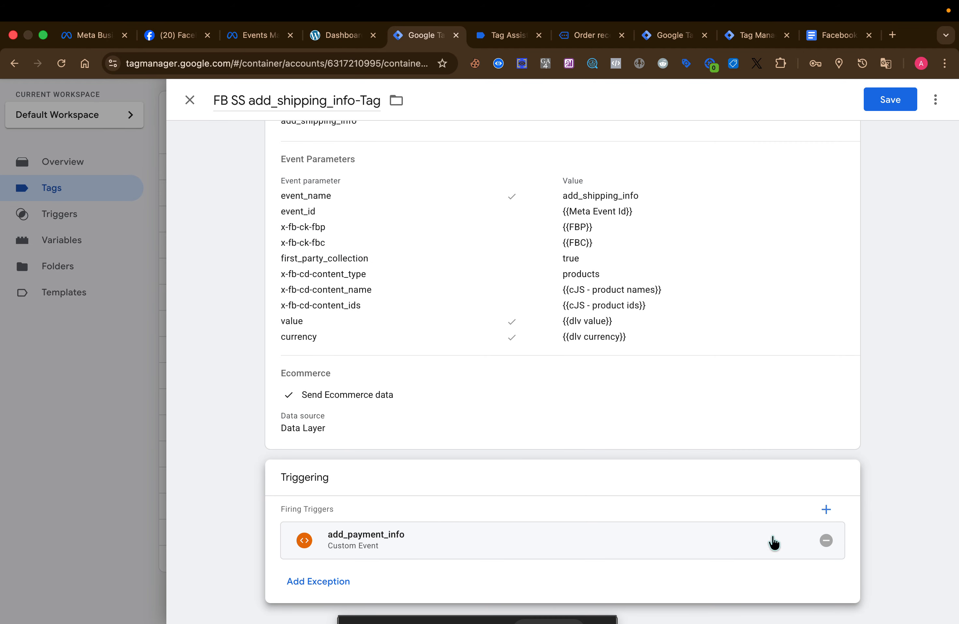
click(826, 540)
click(590, 553)
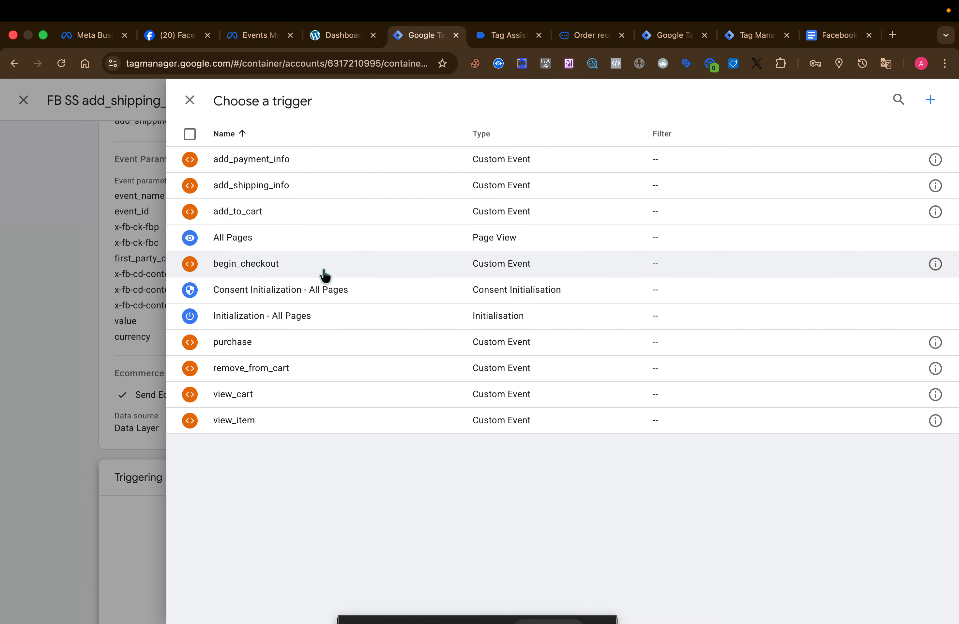
click(319, 185)
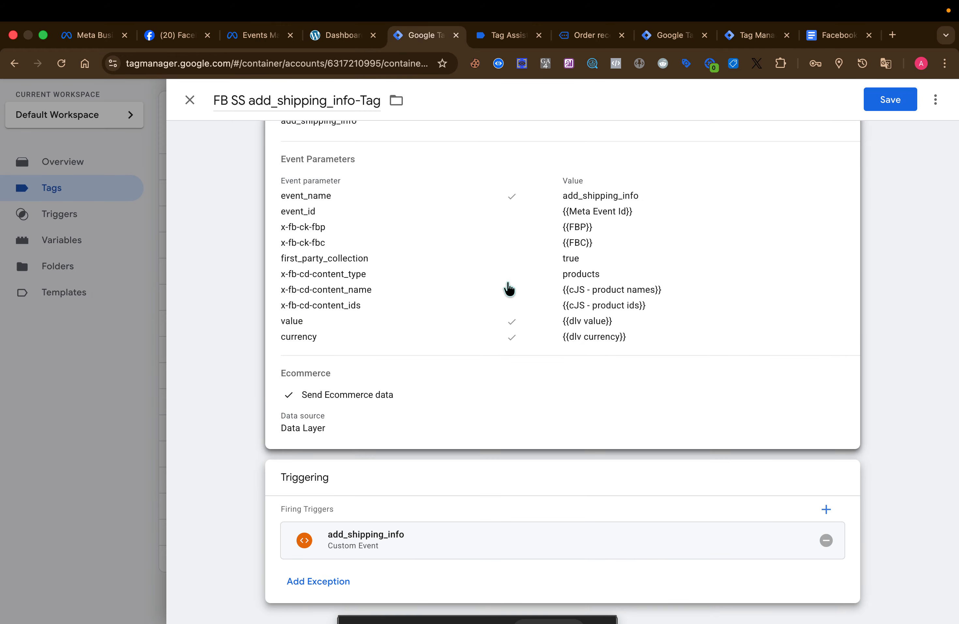
scroll(508, 287, up, 5)
click(892, 101)
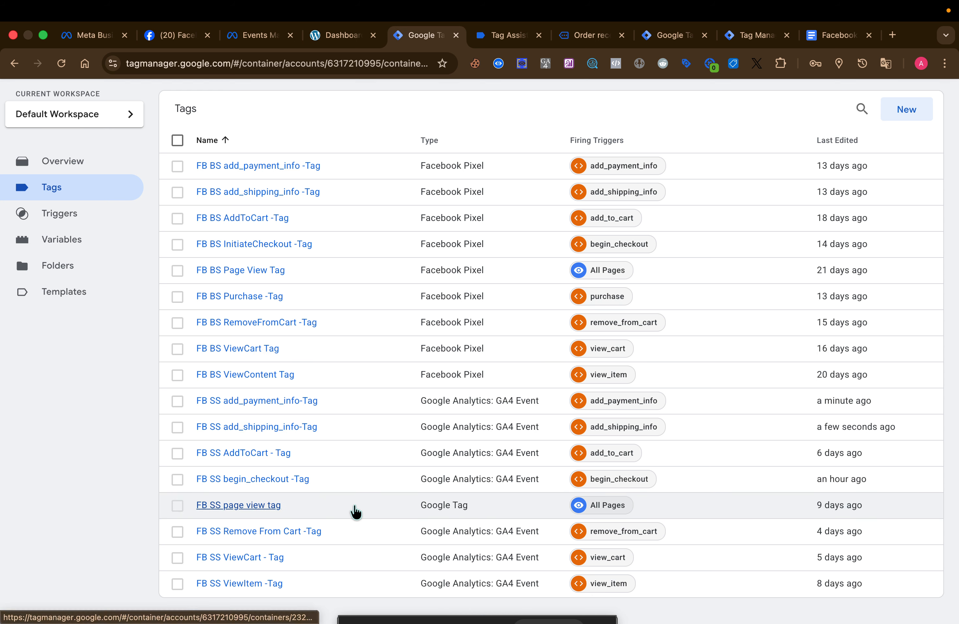
Switch to the server container and open the CAPI trigger of the FB Conversion API Tag
scroll(308, 555, down, 1)
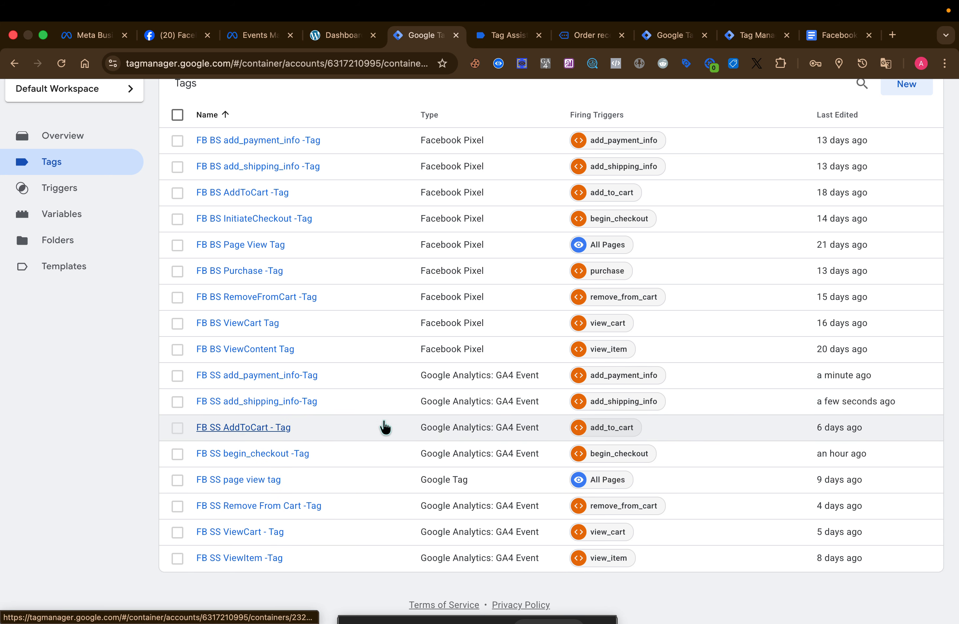
scroll(496, 253, up, 3)
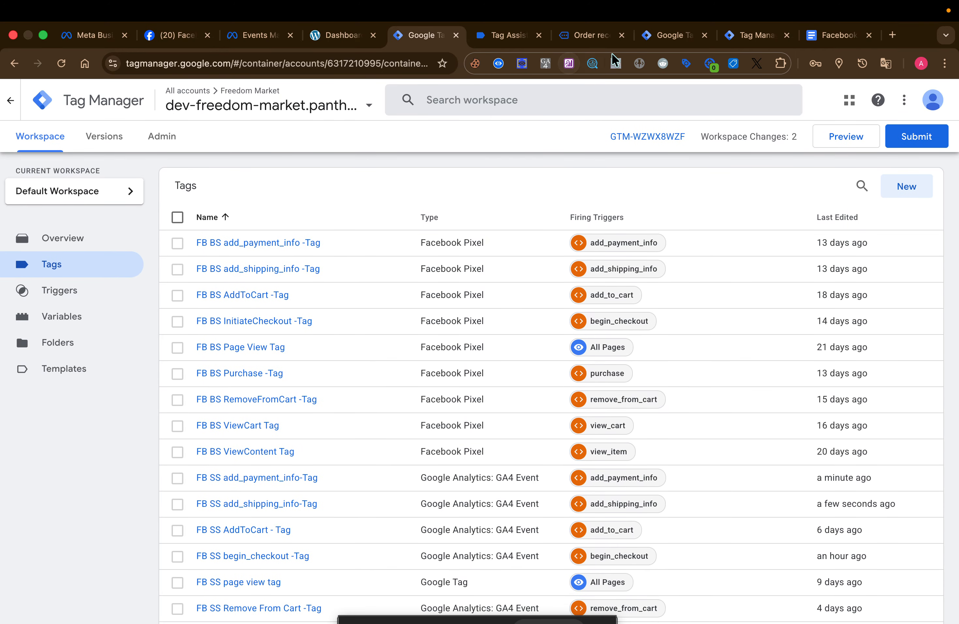
click(672, 36)
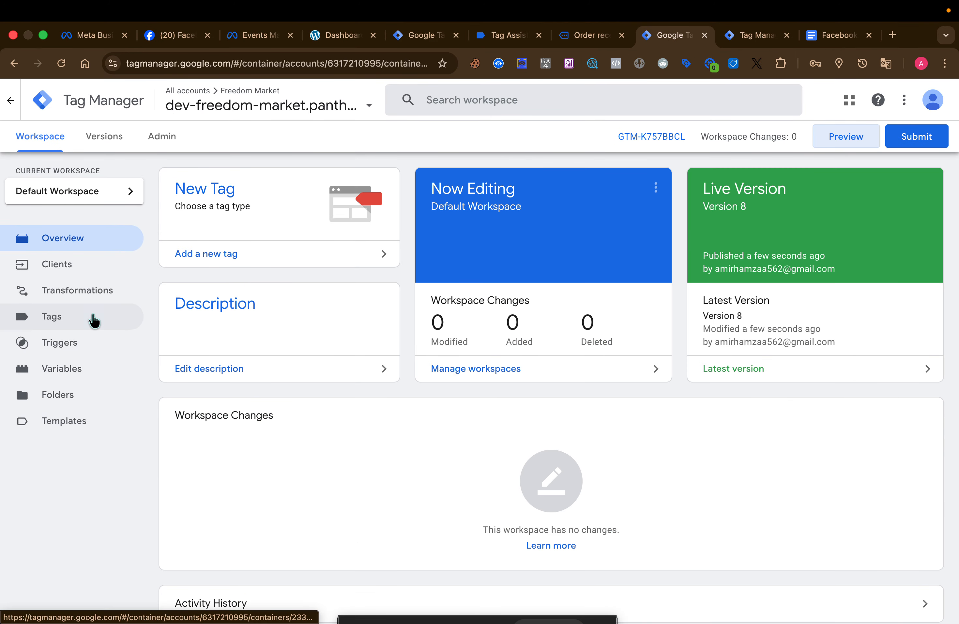
click(94, 320)
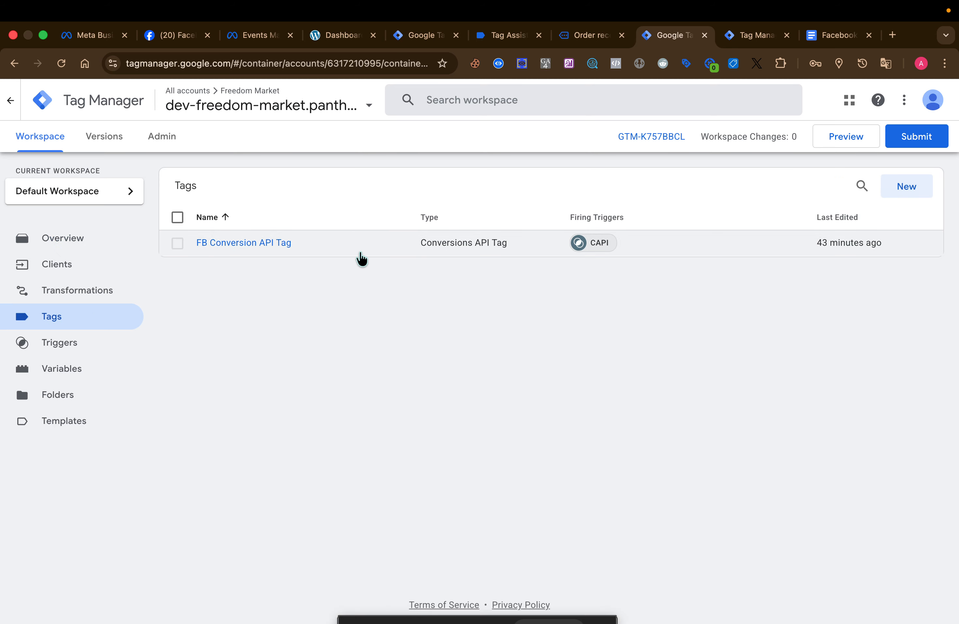
click(355, 244)
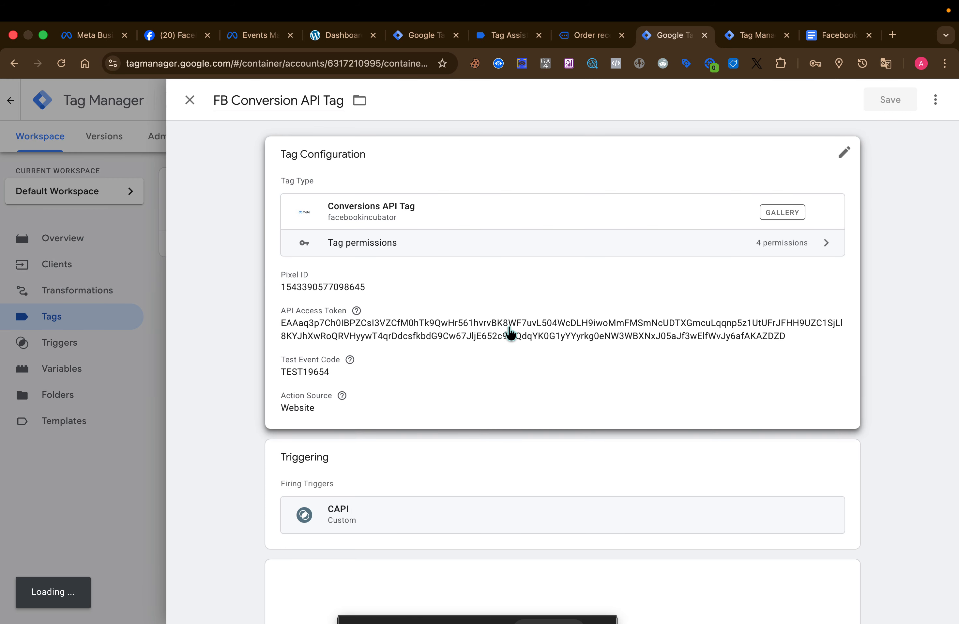
click(510, 488)
click(512, 515)
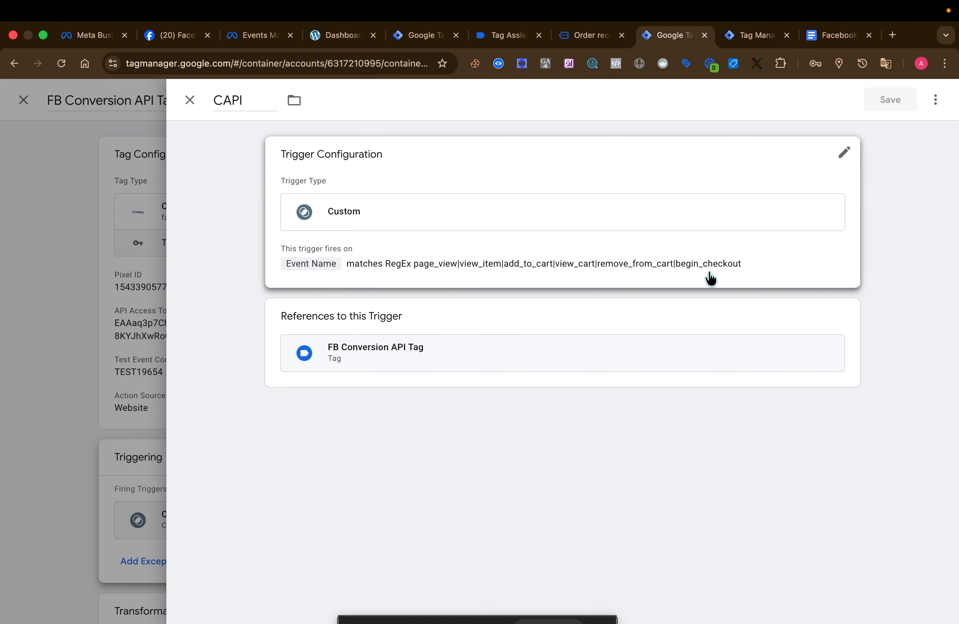
Append |add_shipping_info| after begin_checkout in the CAPI trigger's Event Name RegEx condition
click(748, 267)
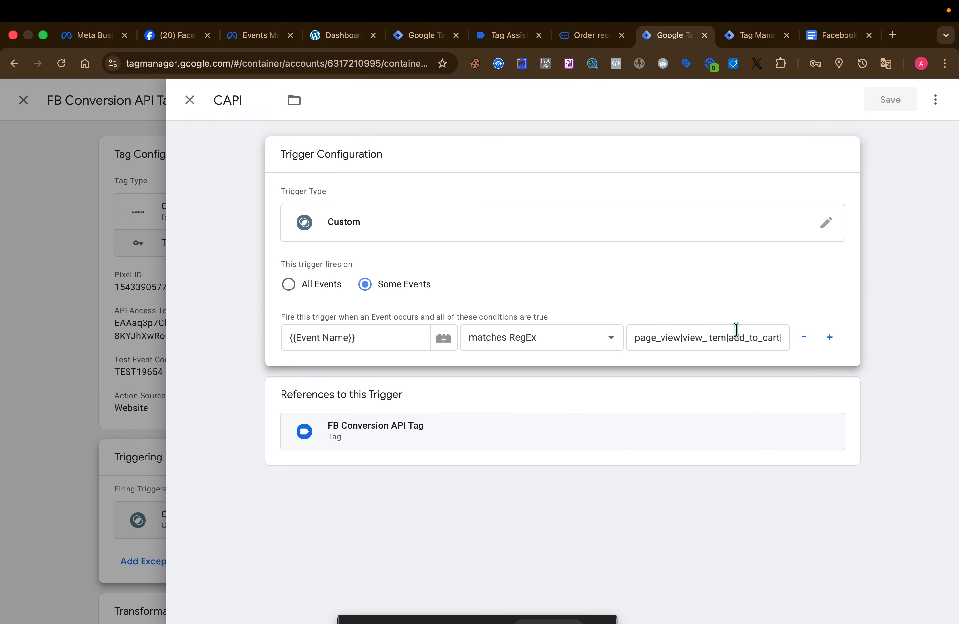
click(748, 339)
text(view_cart|remove_from_cart|begin_checkout)
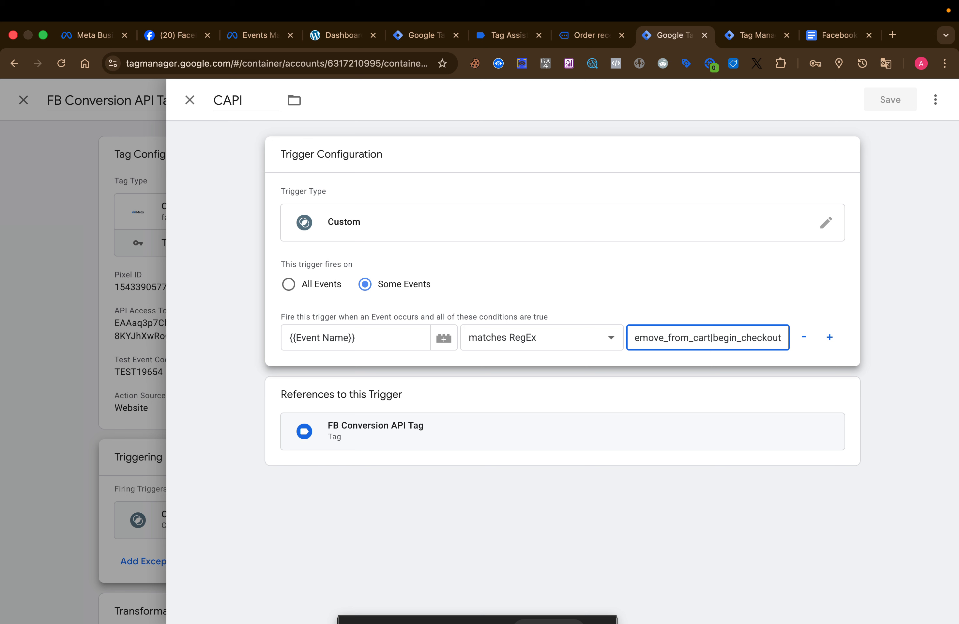
text(|)
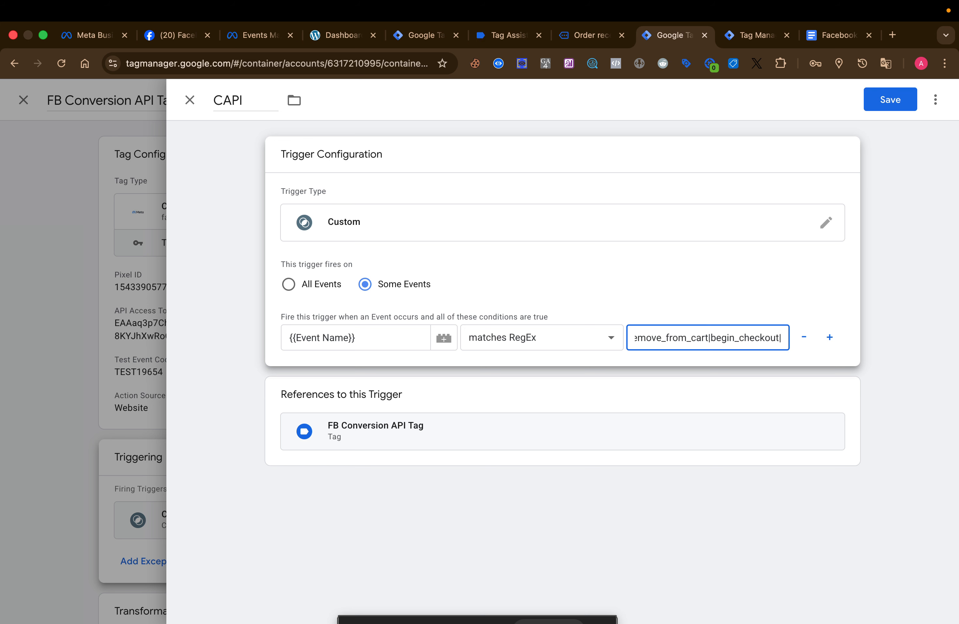
text(add_shipping_info|)
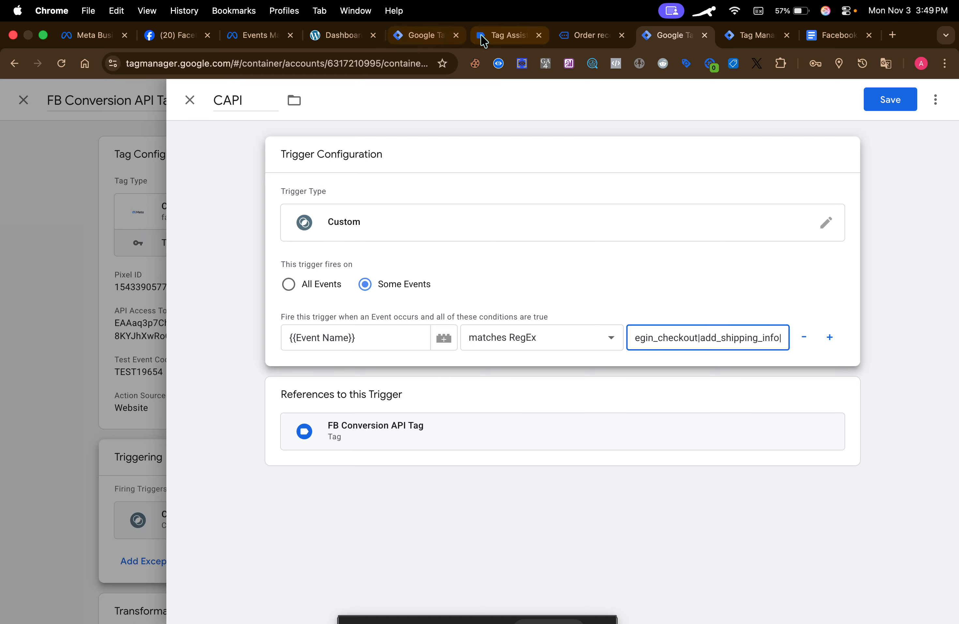
Copy the event name add_payment_info from Tag Assistant and append it to the end of the CAPI trigger's RegEx condition
click(503, 35)
click(96, 494)
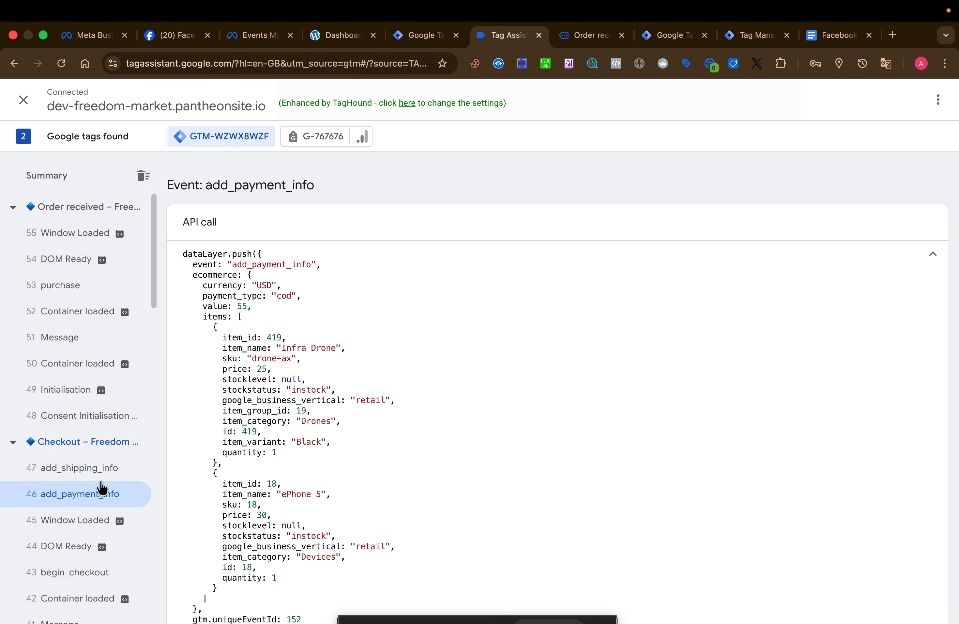
double_click(267, 266)
key(super+c)
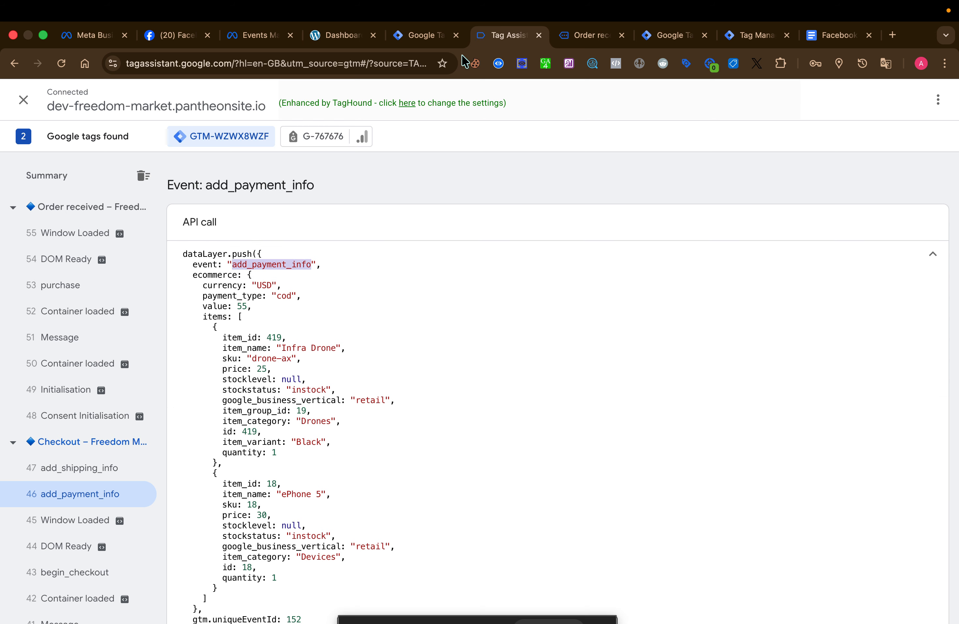
click(424, 35)
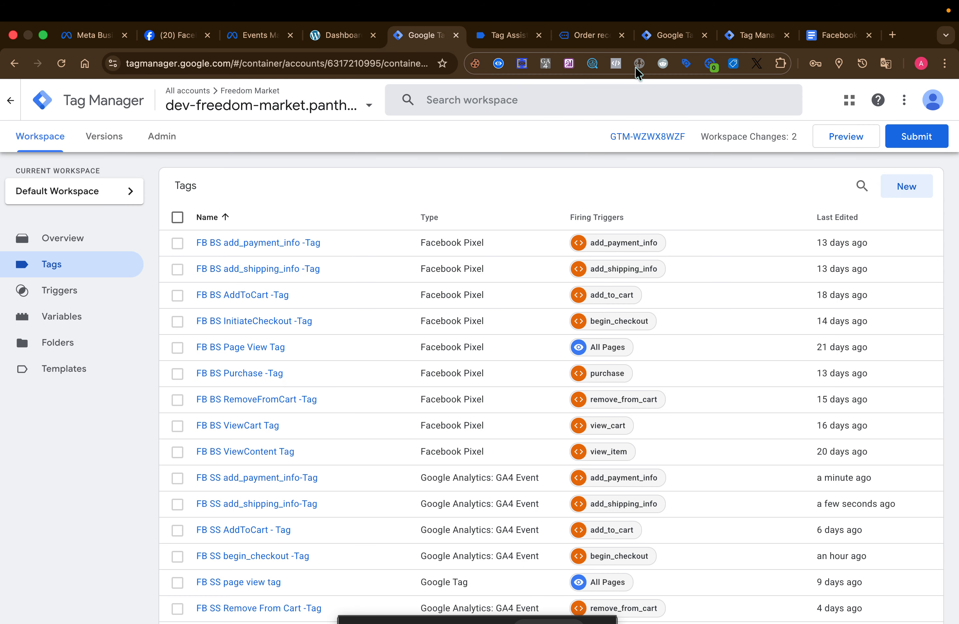
click(665, 36)
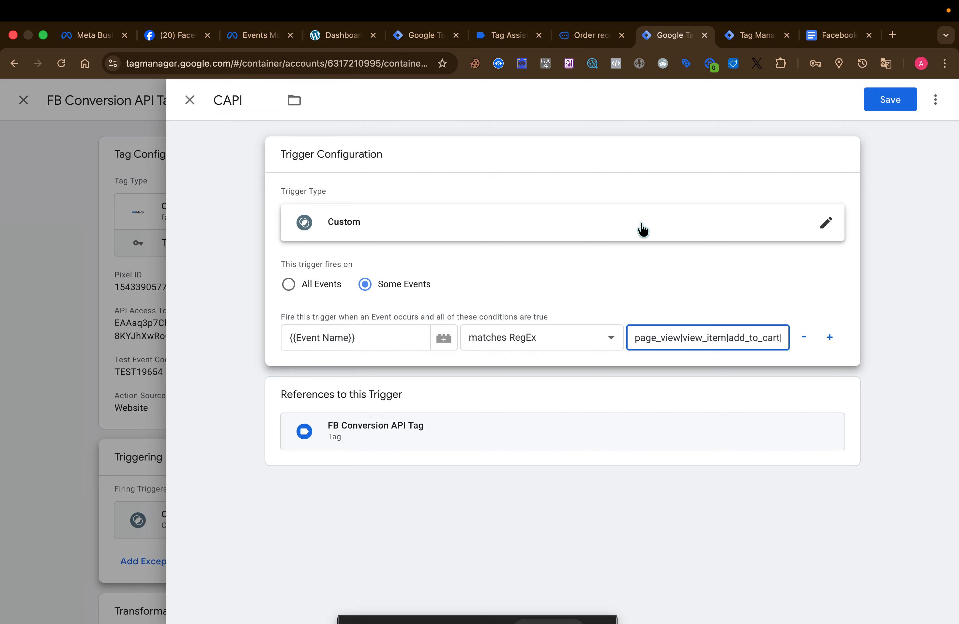
key(super+v)
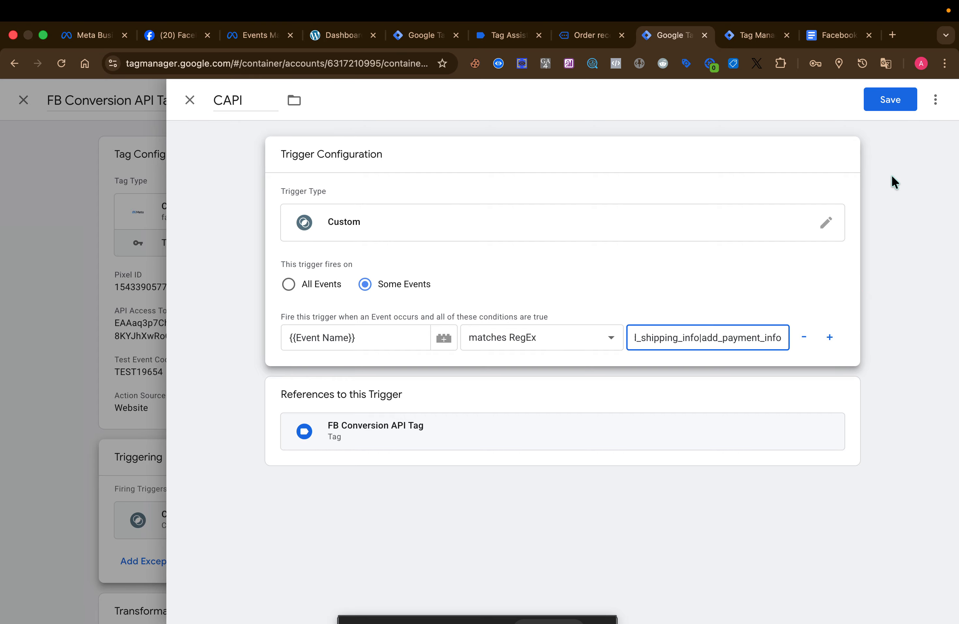
Save the CAPI trigger, reopen it to check its event list, and close the FB Conversion API Tag
click(900, 98)
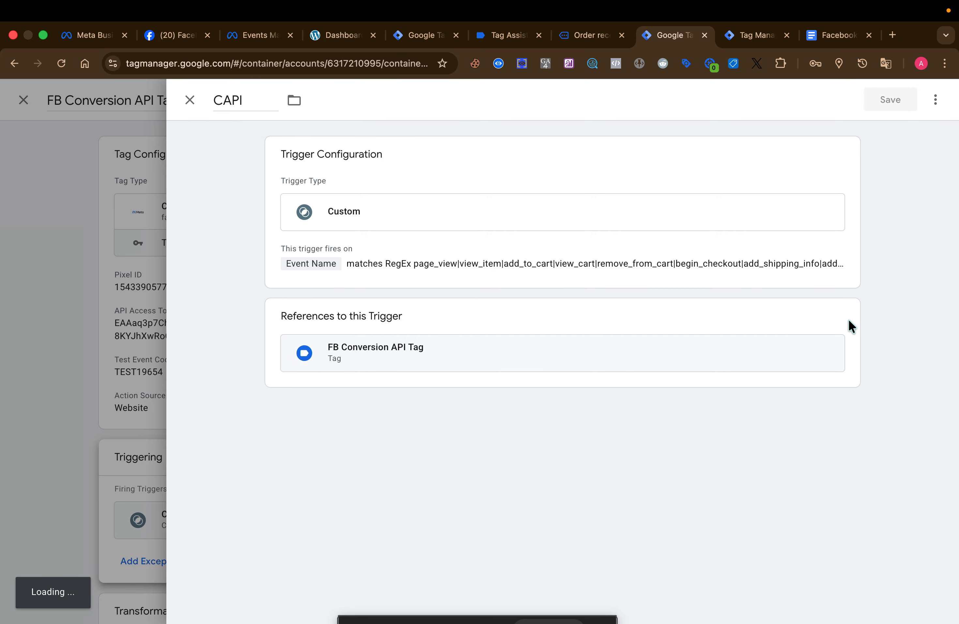
click(813, 364)
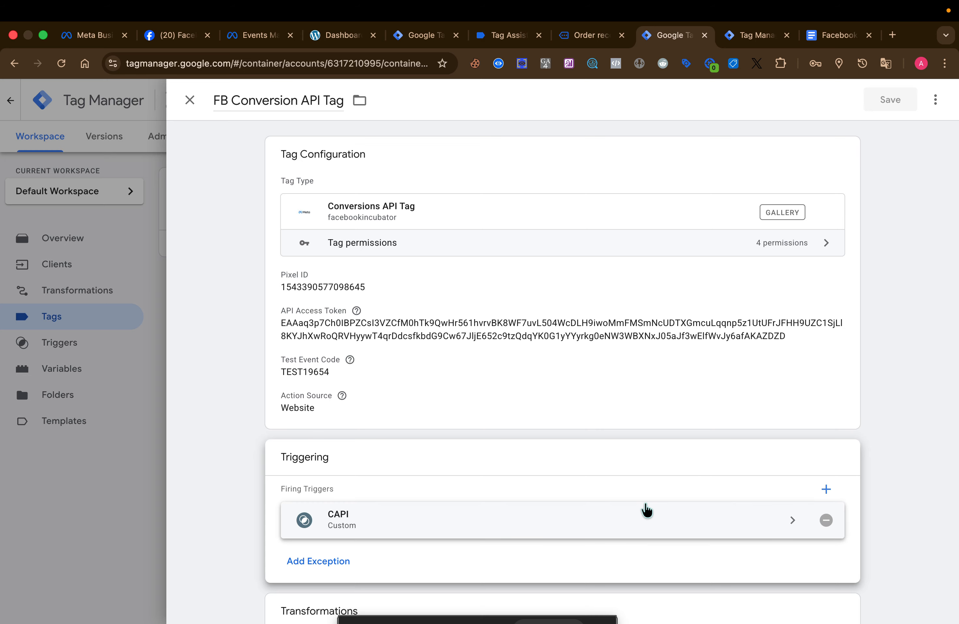
click(646, 510)
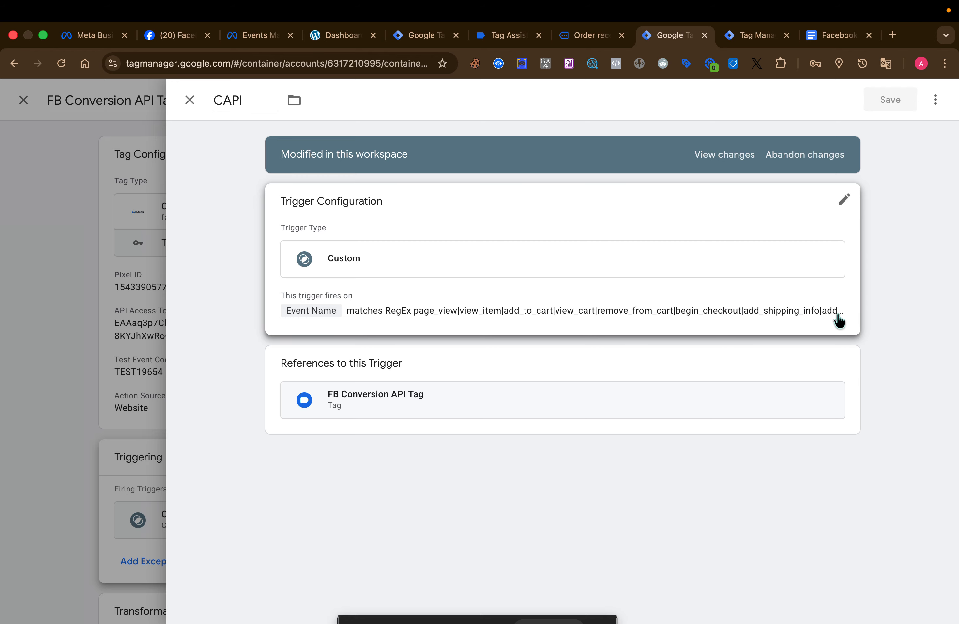
click(134, 285)
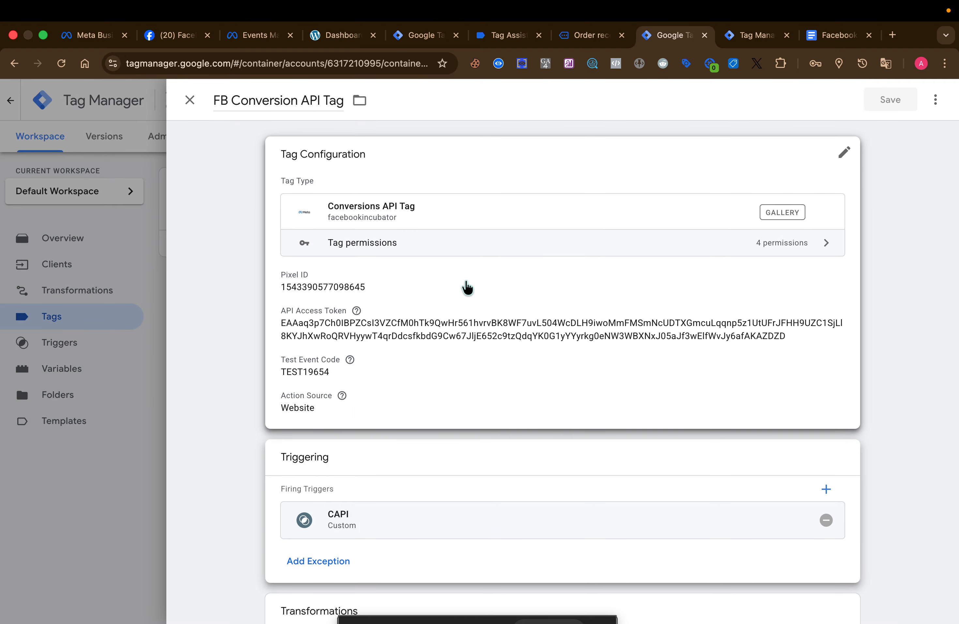
click(130, 289)
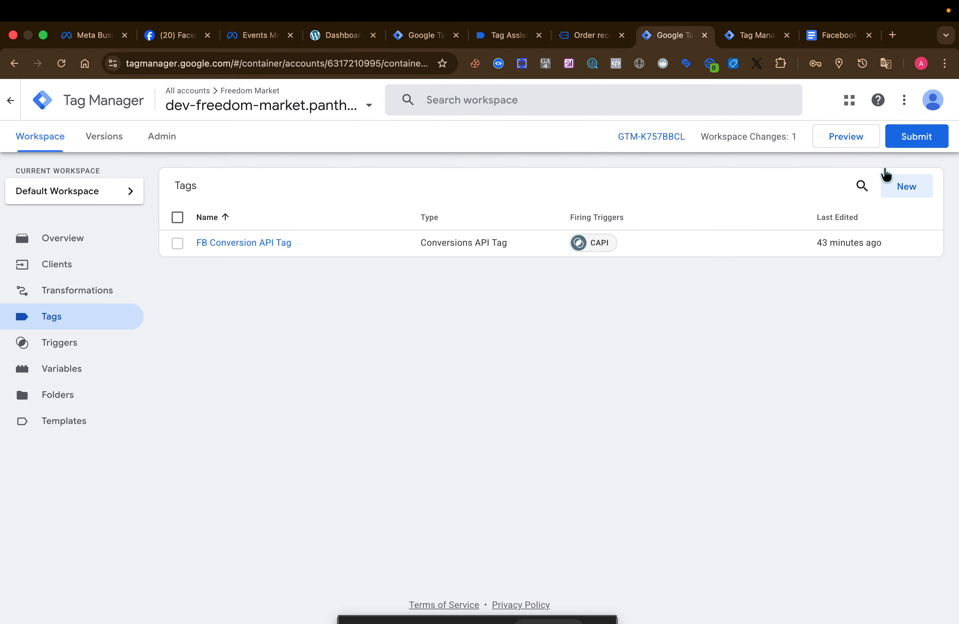
Publish the server container changes with no version name or description and return to its workspace
click(916, 139)
click(918, 107)
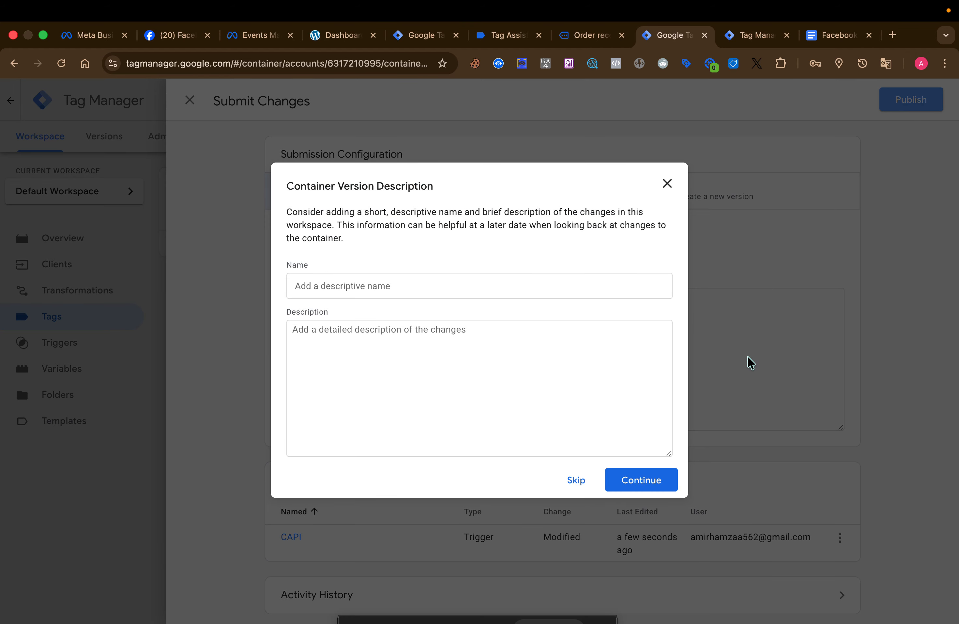
click(653, 469)
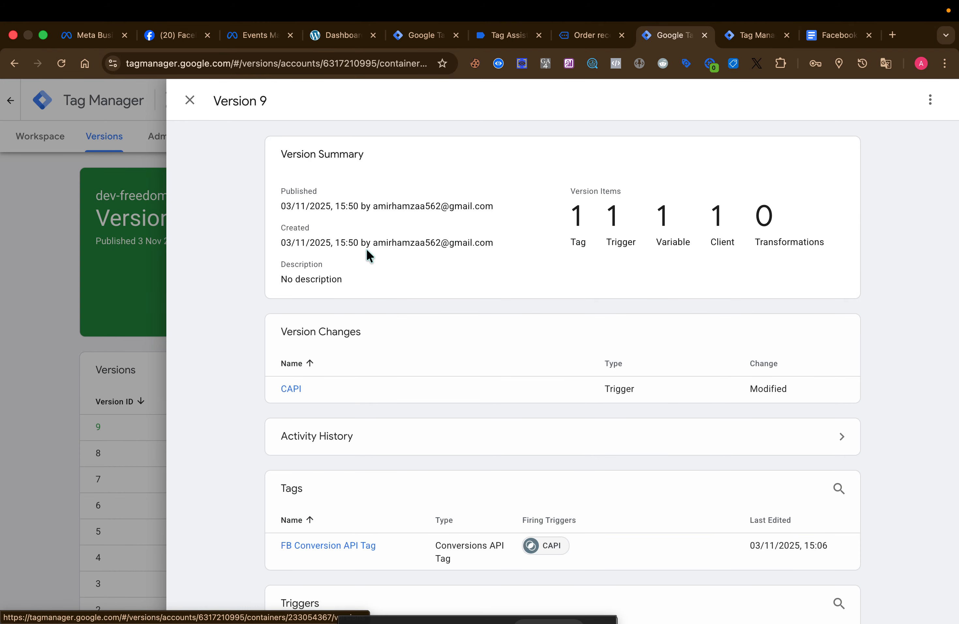
click(86, 240)
click(36, 140)
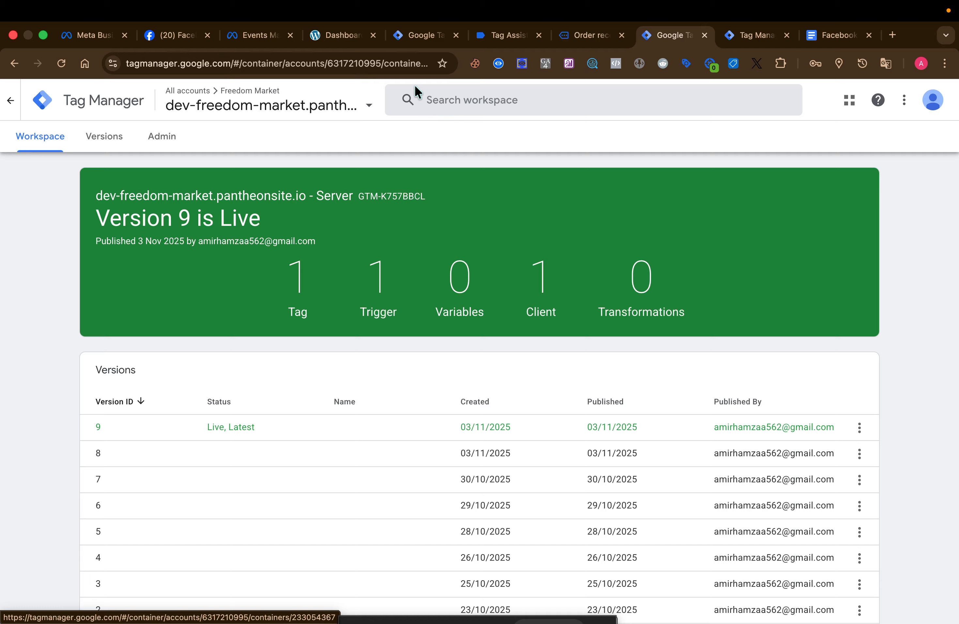
Switch to the web container, publish its changes with no version name or description, and return to the workspace
click(426, 36)
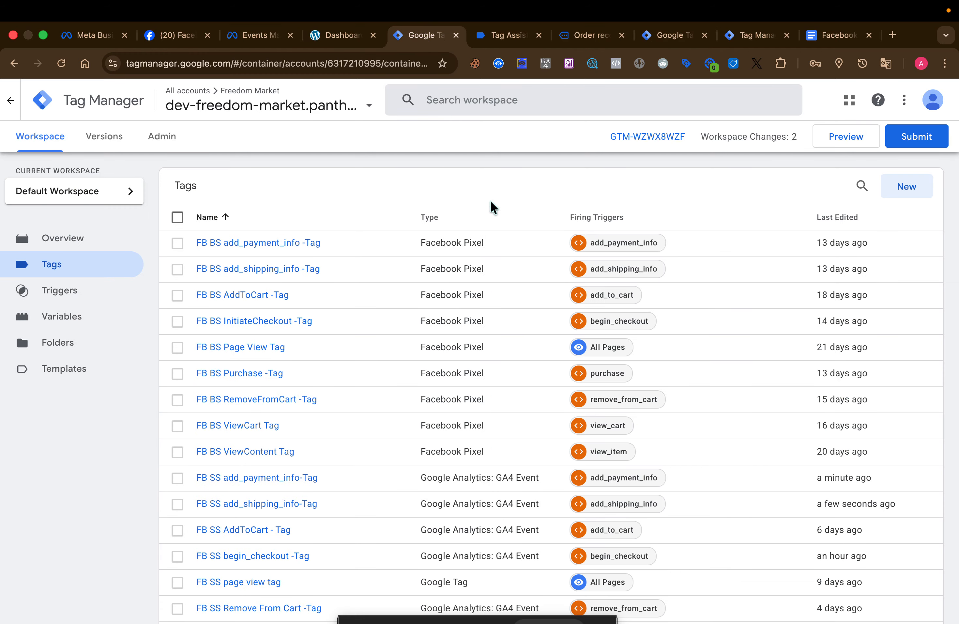
click(925, 136)
click(923, 107)
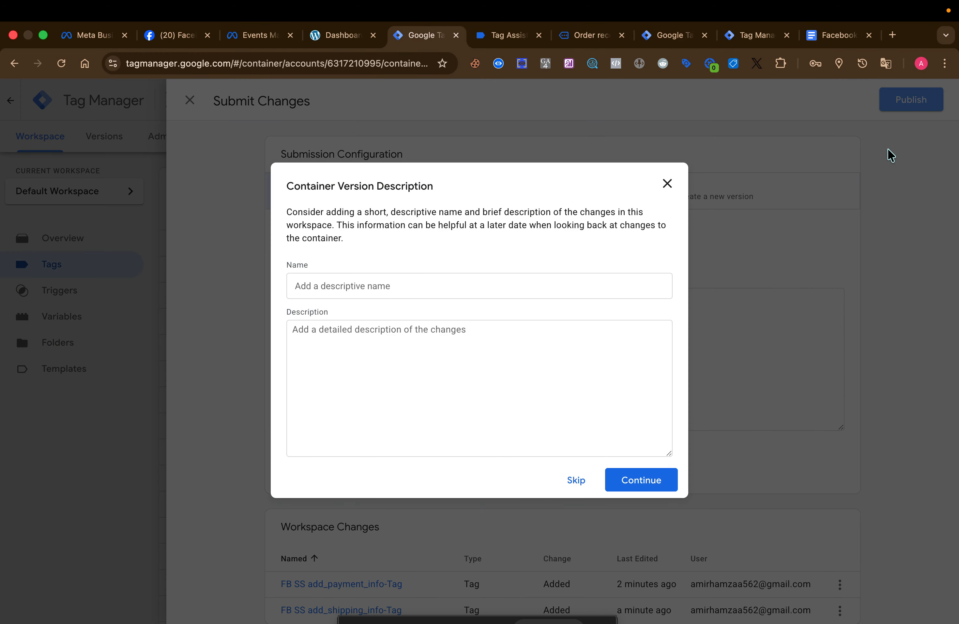
click(620, 491)
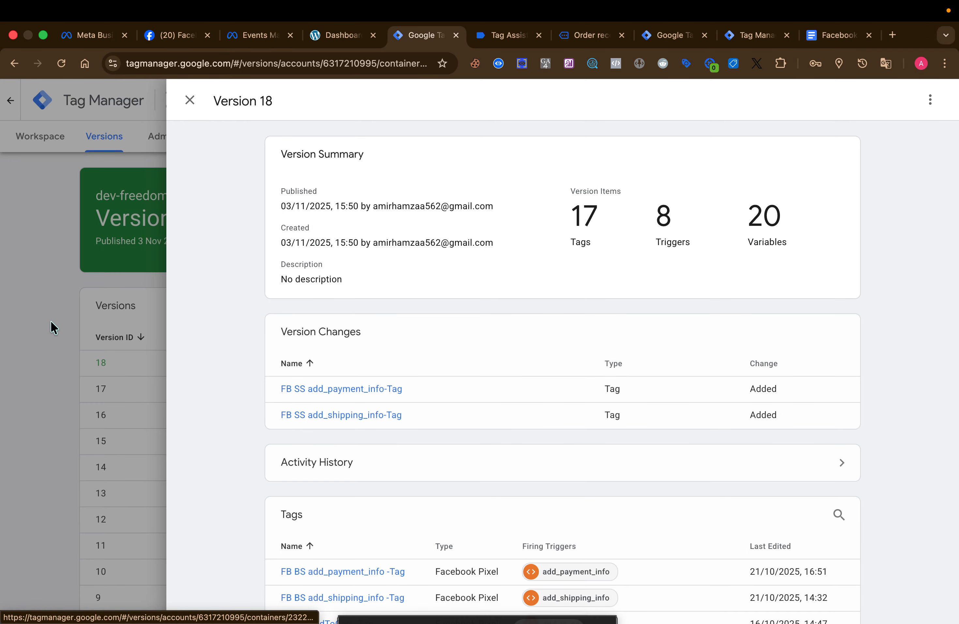
click(40, 299)
click(33, 148)
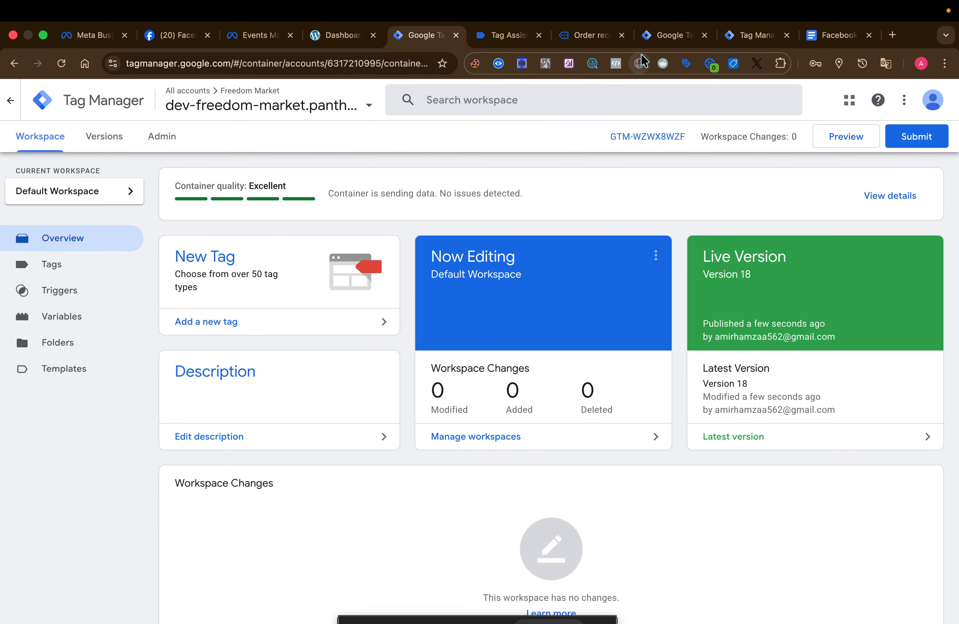
Return to the server container's workspace and start its preview mode
click(673, 35)
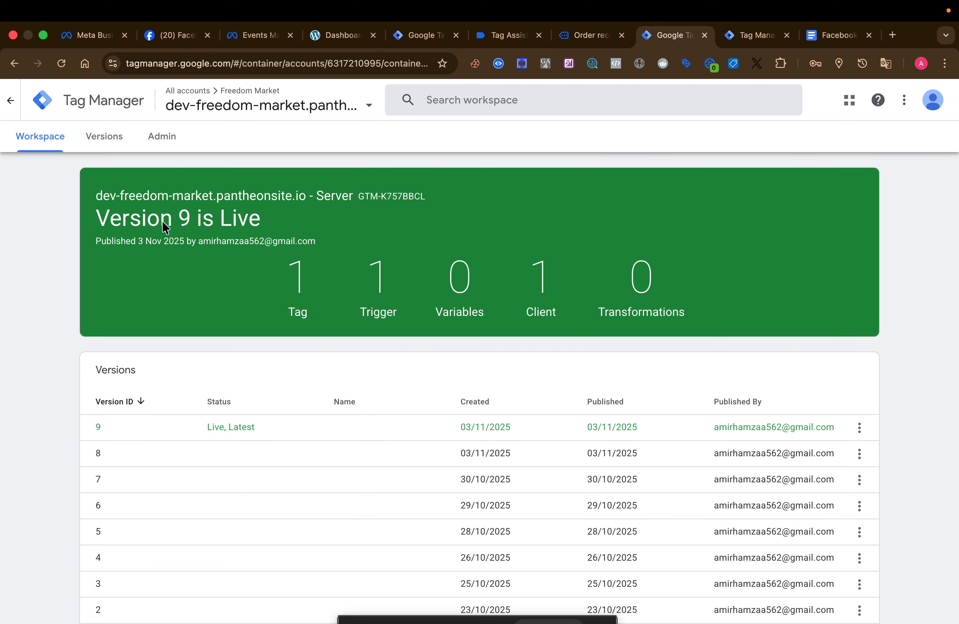
click(92, 150)
click(59, 147)
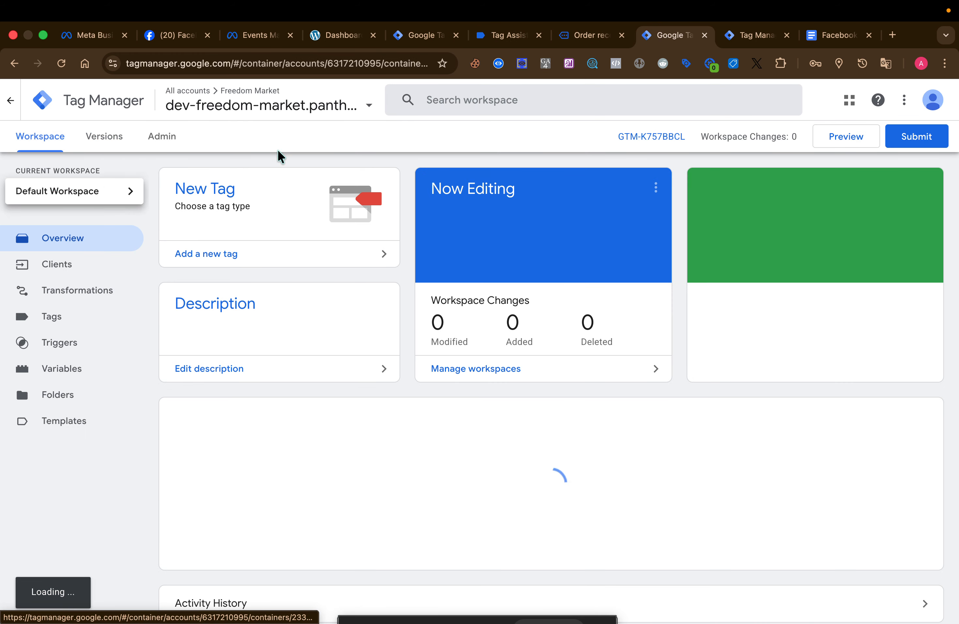
click(842, 142)
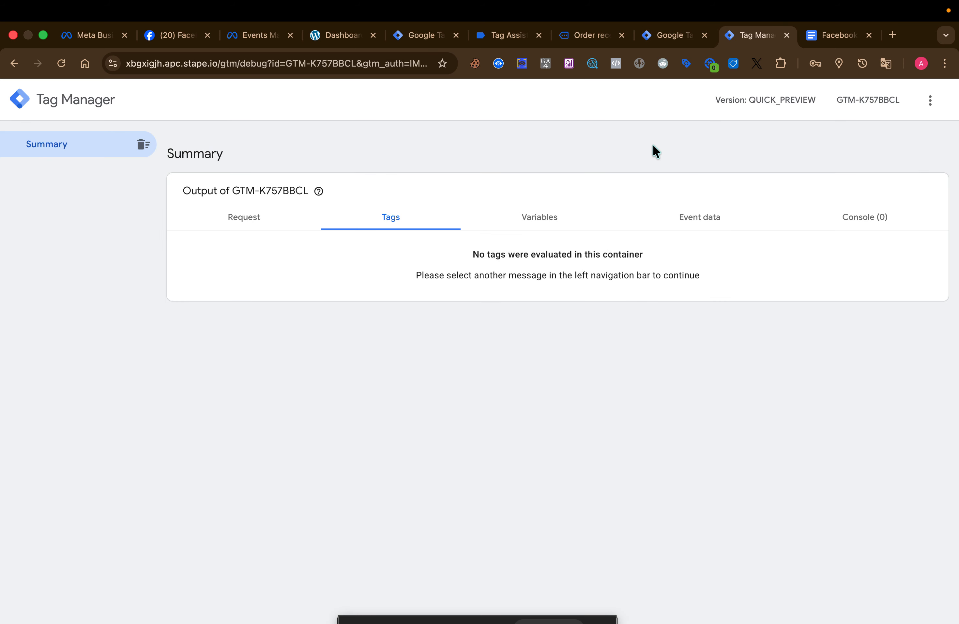
Clear the test event activity in Meta Events Manager and expand the section for confirming the website's events
click(668, 35)
click(433, 40)
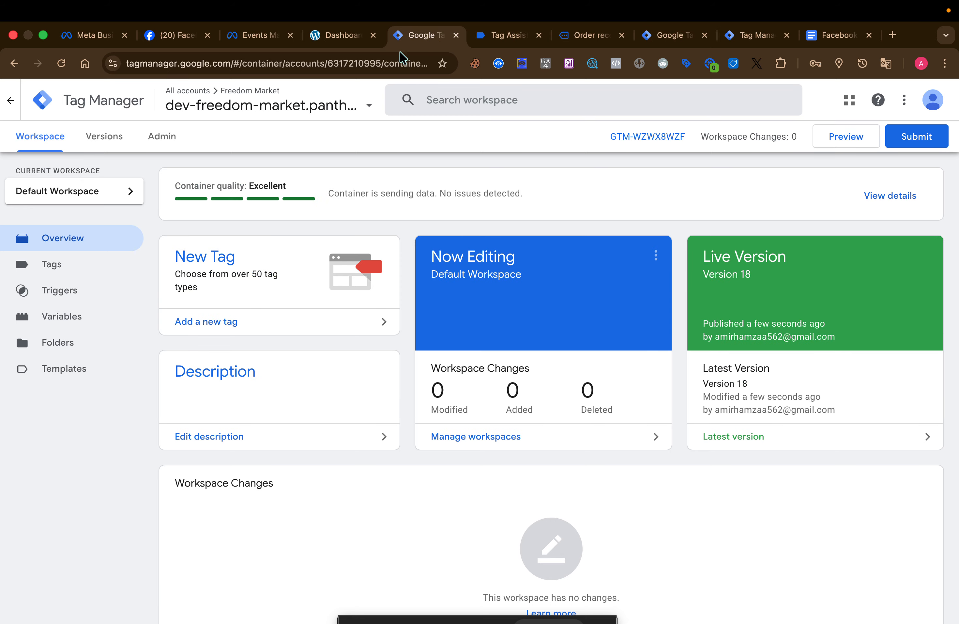
click(250, 40)
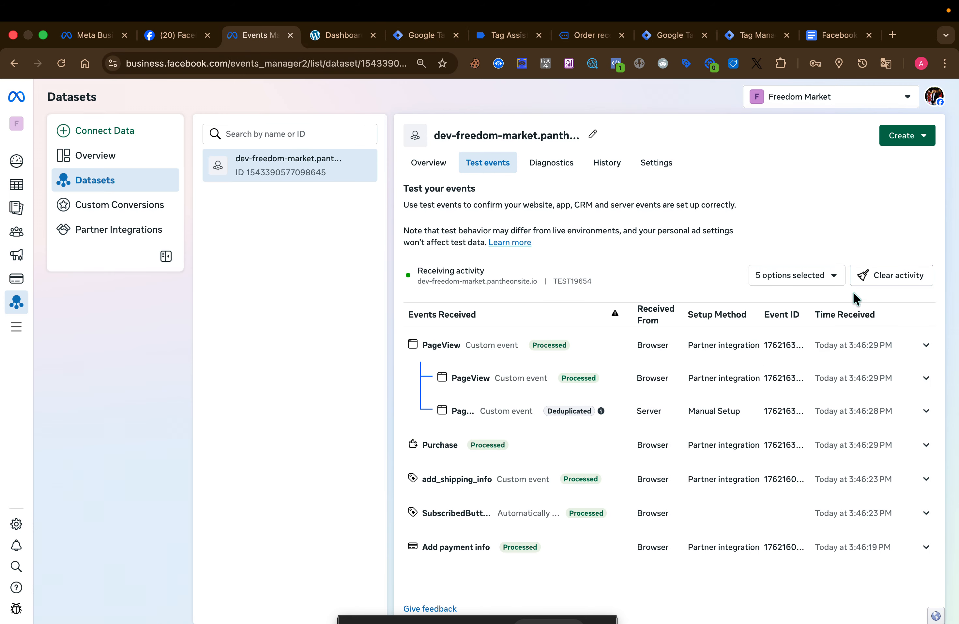
click(885, 275)
click(596, 309)
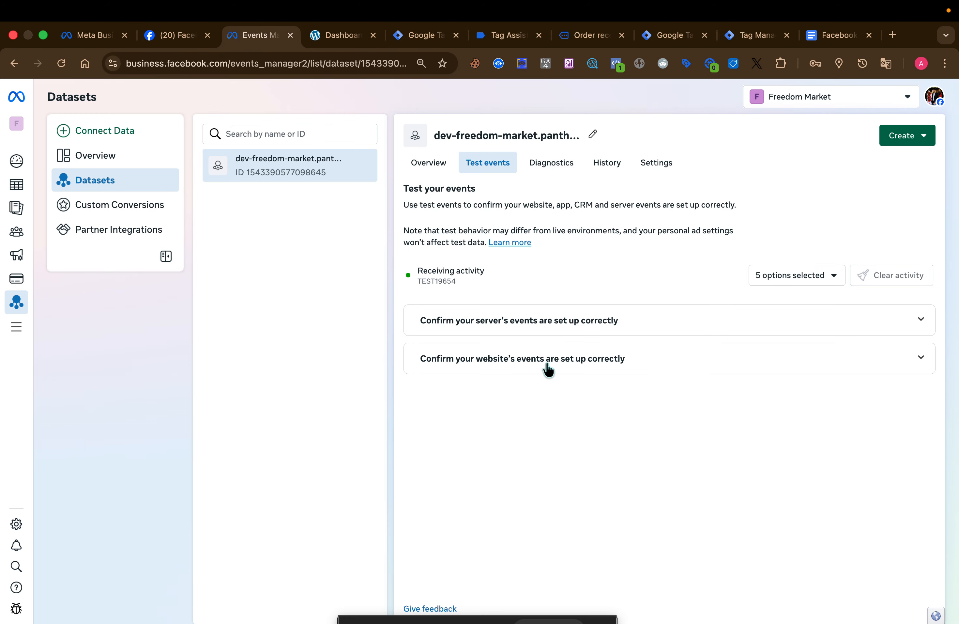
click(633, 360)
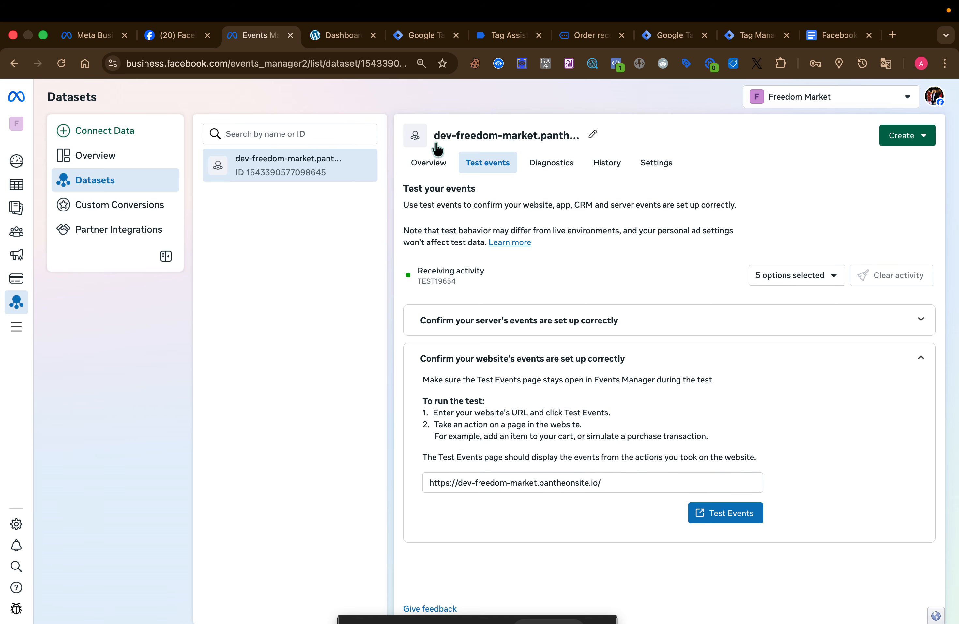
Start the web container's preview, continue past the Tag Assistant connection notice, and open the connected store page
click(430, 36)
click(834, 138)
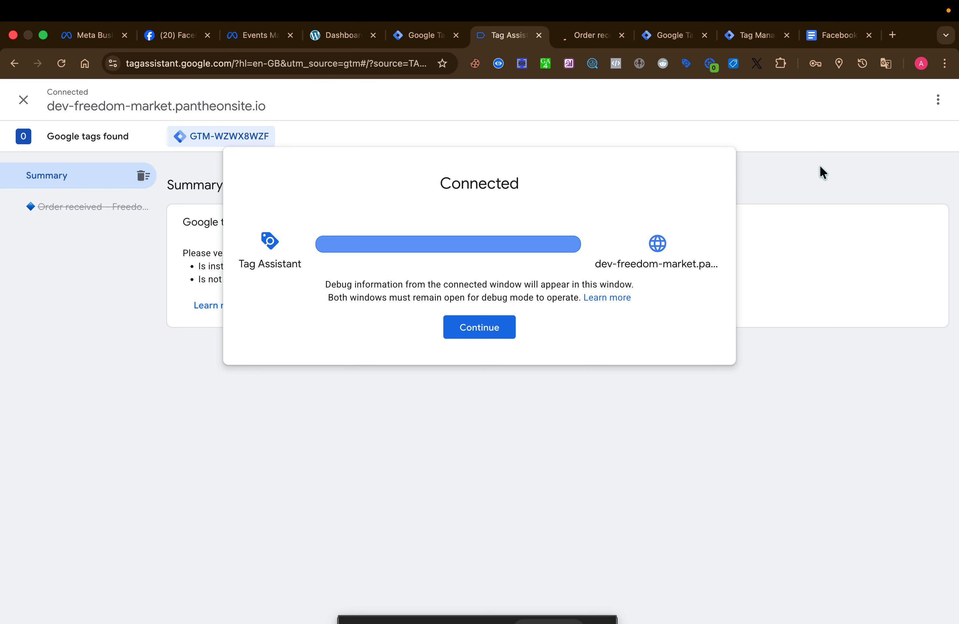
click(480, 327)
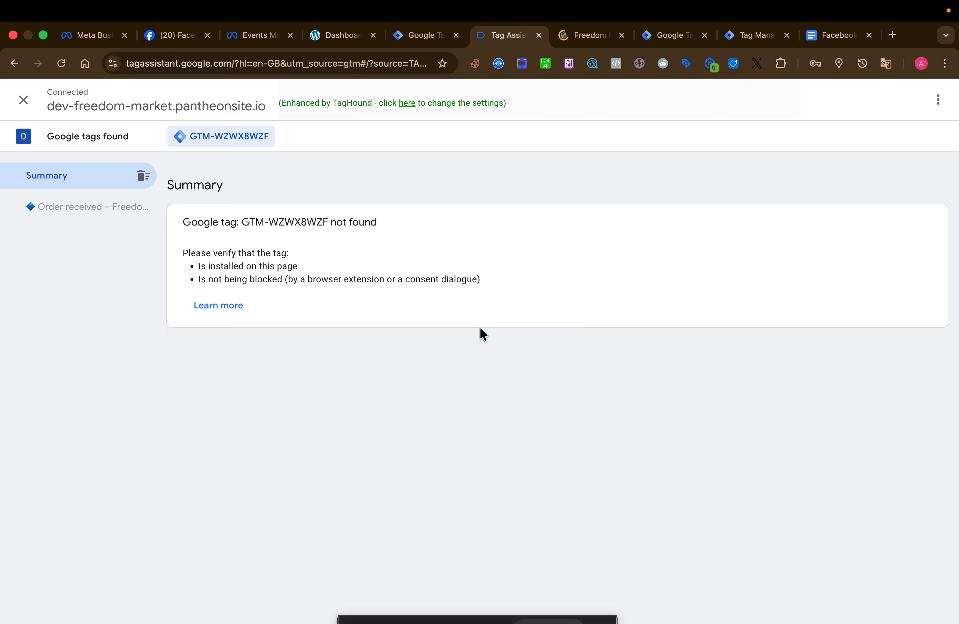
click(579, 36)
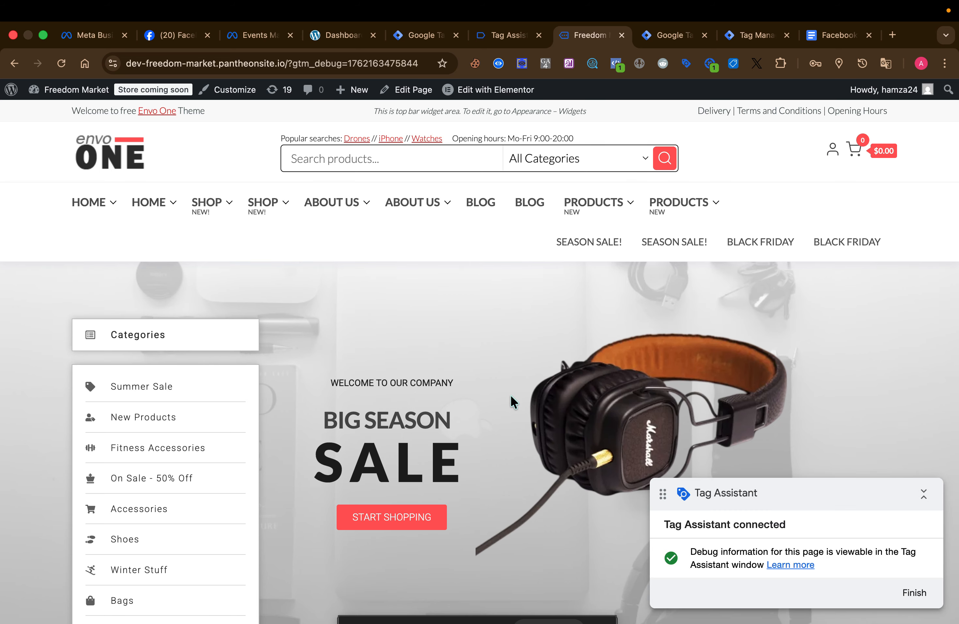
Open the Infra Drone product from the store's home page and add one in black to the cart
scroll(512, 396, down, 10)
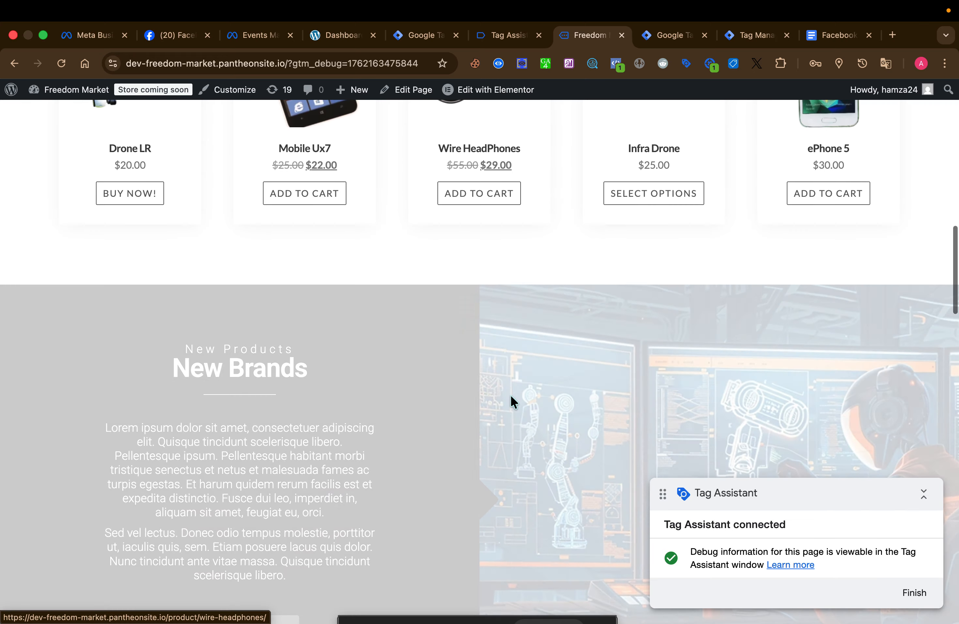
scroll(511, 396, up, 2)
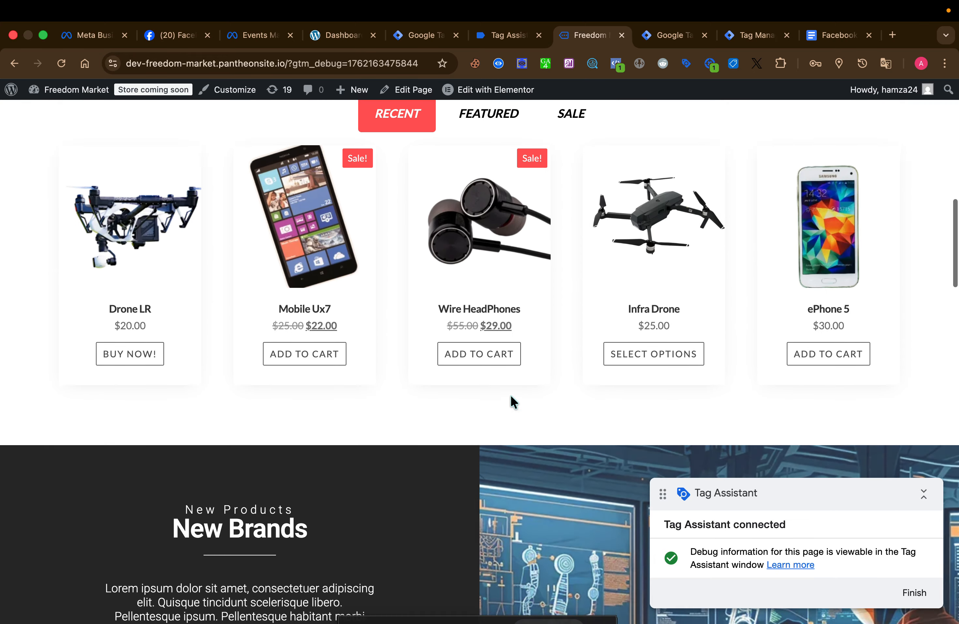
scroll(511, 396, up, 1)
click(677, 260)
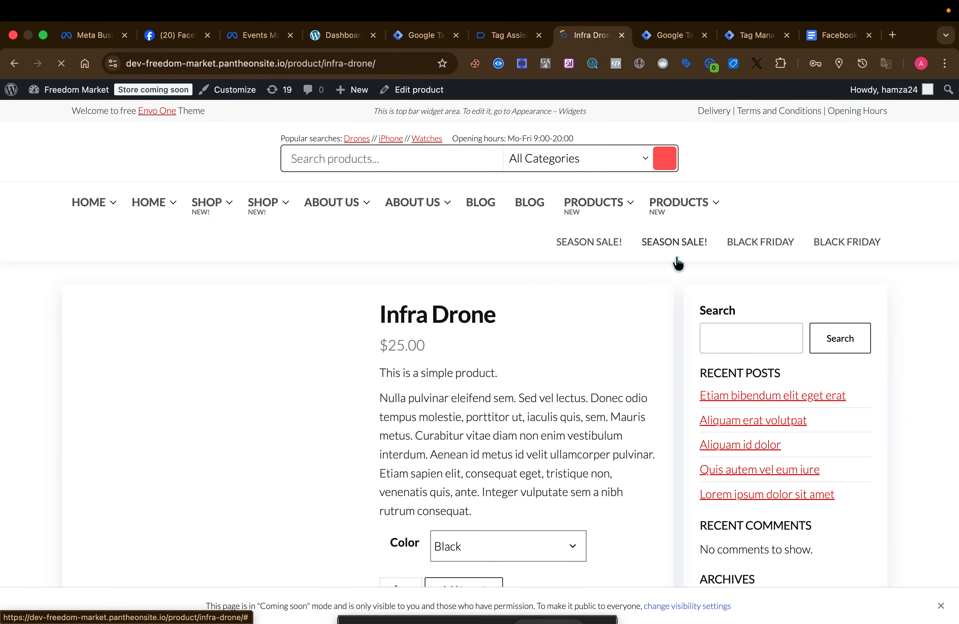
scroll(640, 367, down, 7)
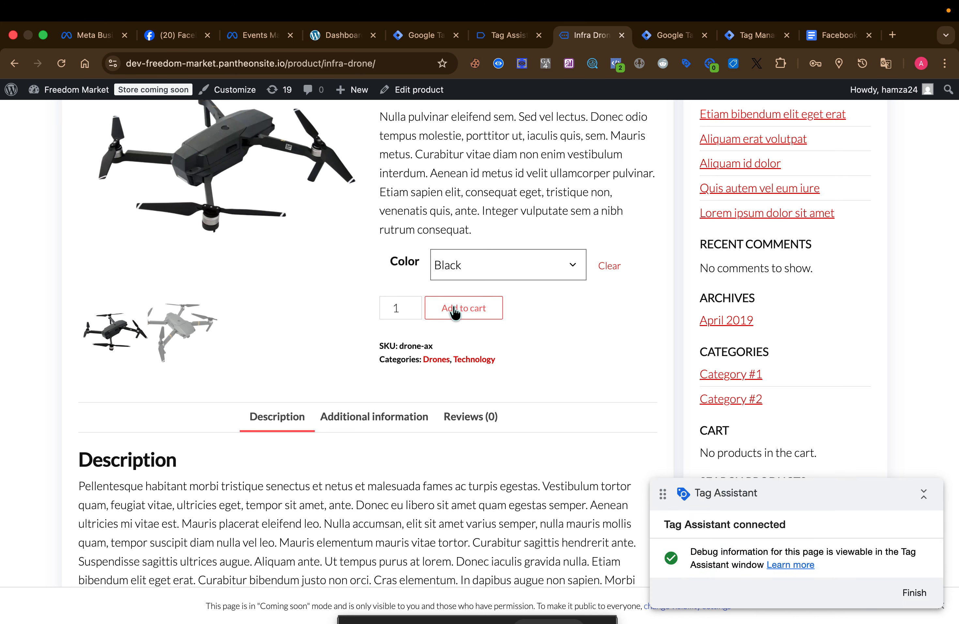
click(461, 312)
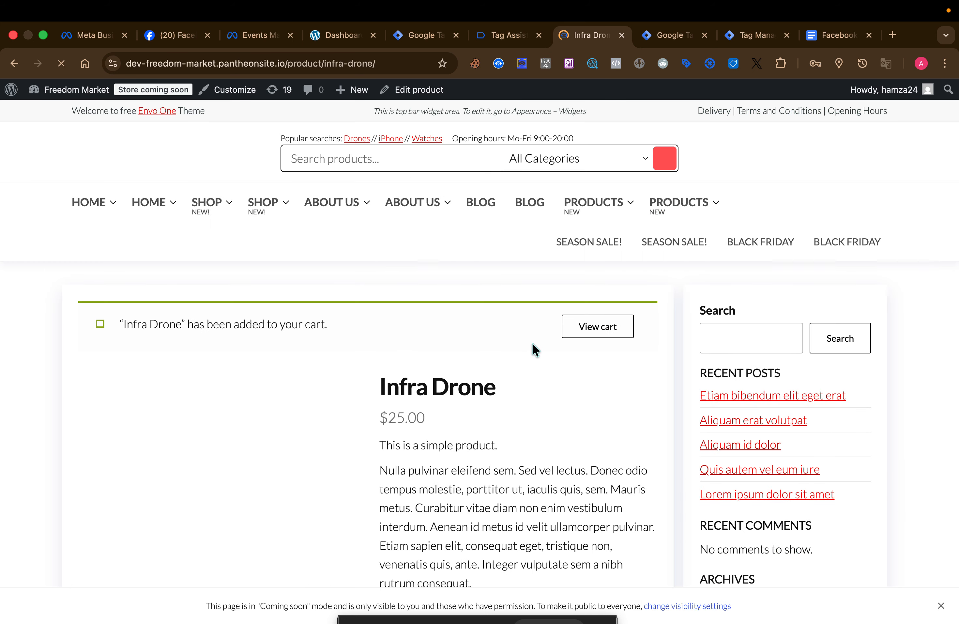
View the cart with the Infra Drone and proceed to checkout
click(601, 331)
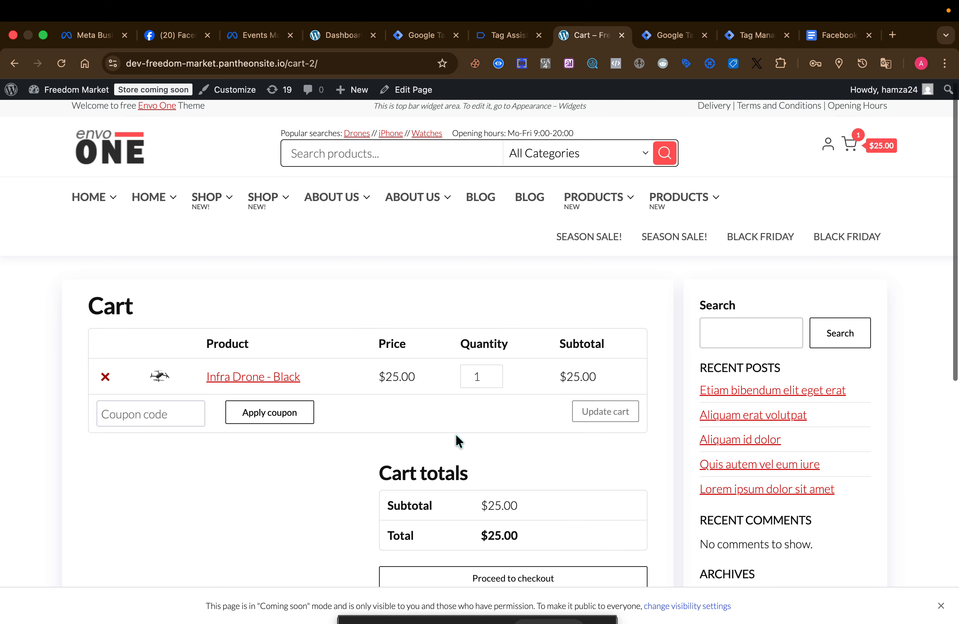
scroll(455, 433, down, 4)
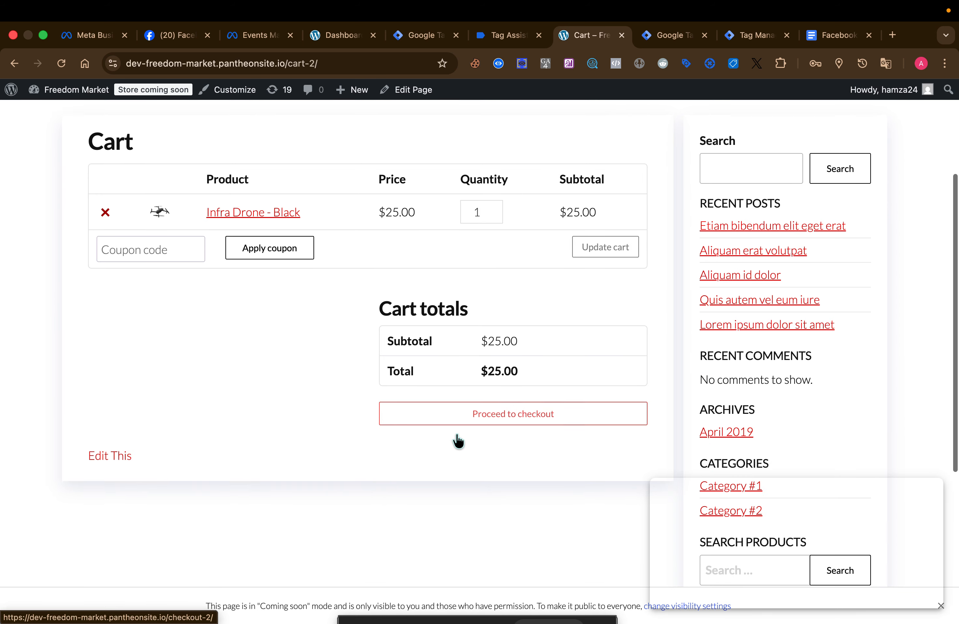
click(507, 414)
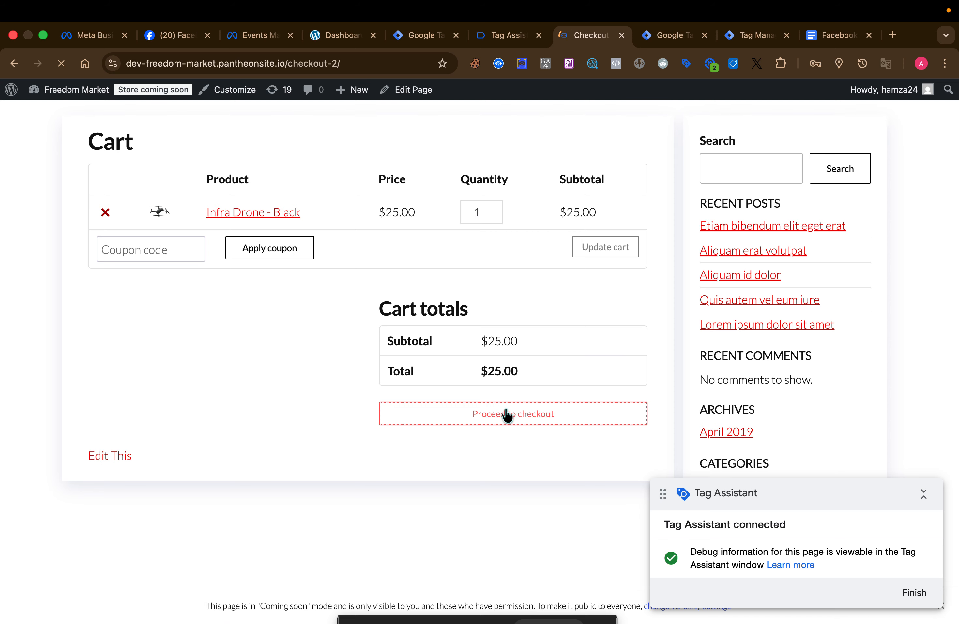
Fill the last name and town fields in the checkout billing details with the saved autofill suggestions
scroll(203, 428, down, 3)
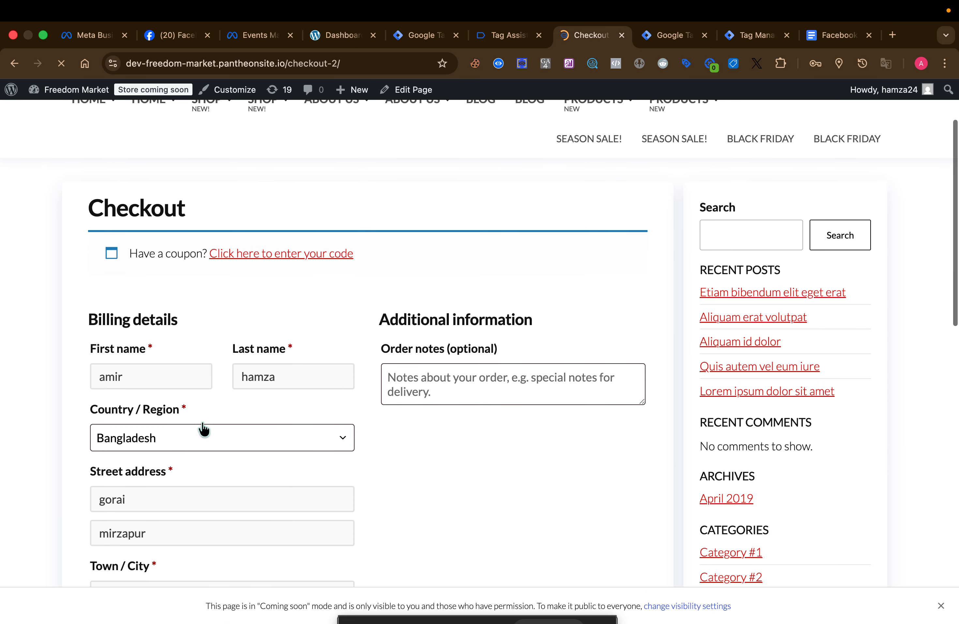
click(168, 377)
click(188, 411)
click(266, 374)
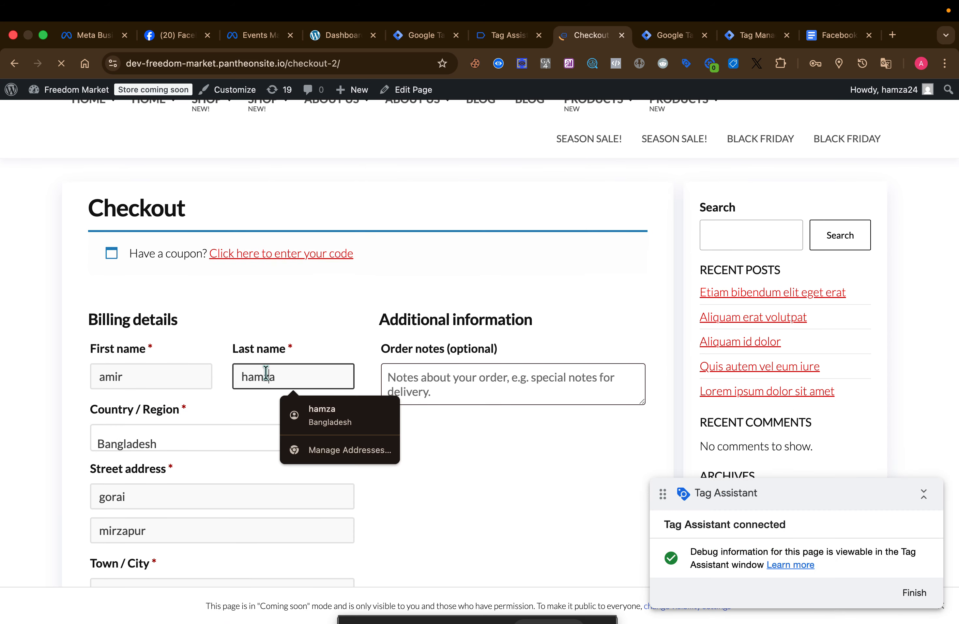
click(329, 418)
scroll(325, 428, down, 6)
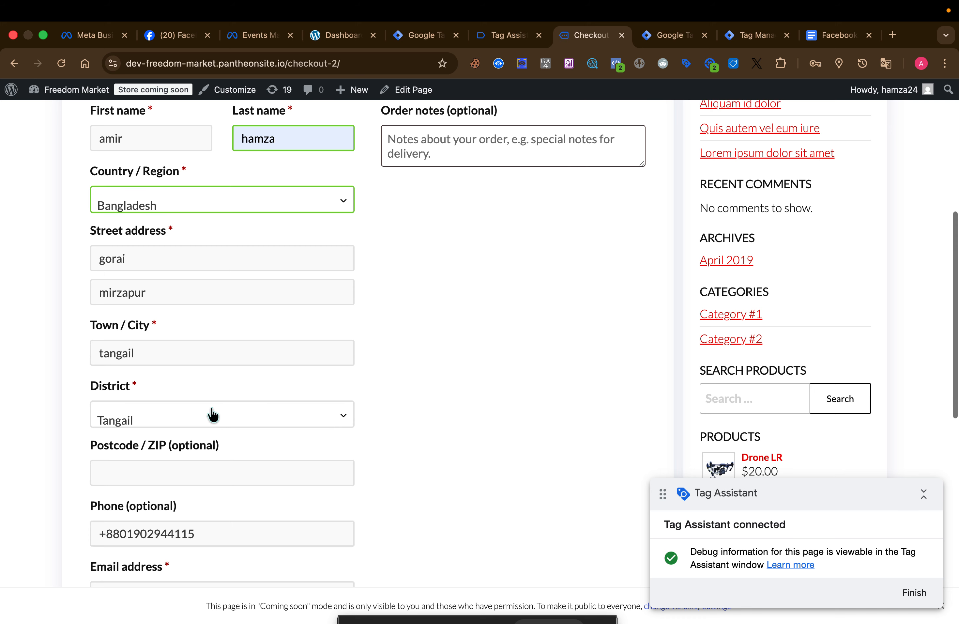
click(195, 349)
click(203, 385)
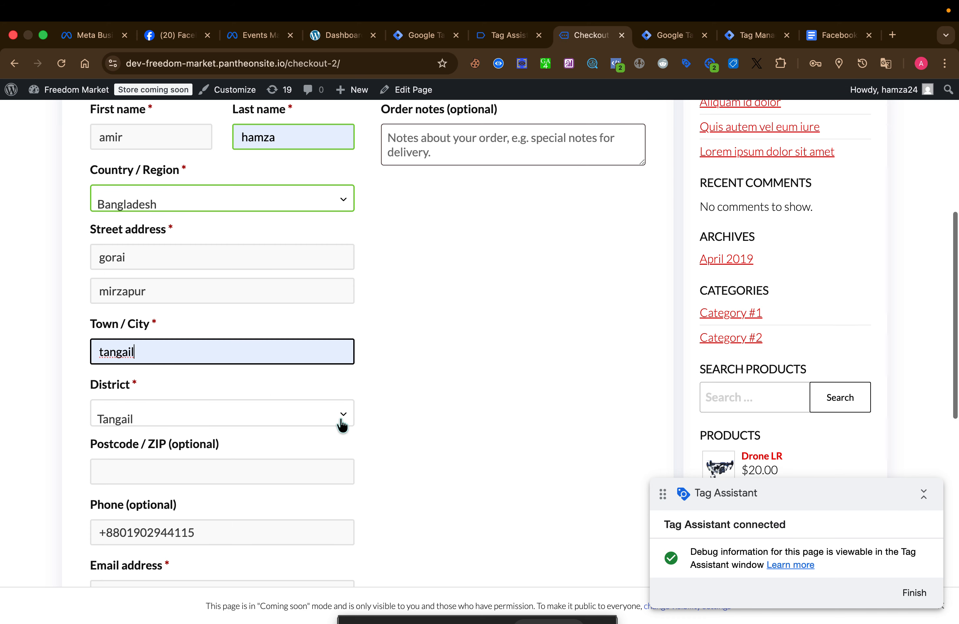
Choose Check payments as the payment method for the order
scroll(340, 421, down, 4)
scroll(366, 303, down, 5)
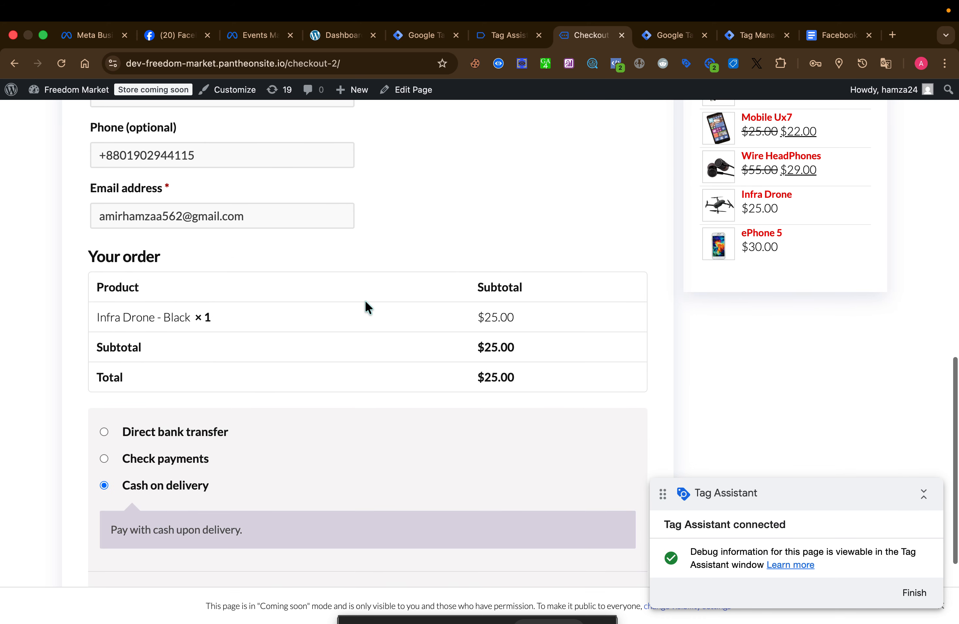
click(105, 459)
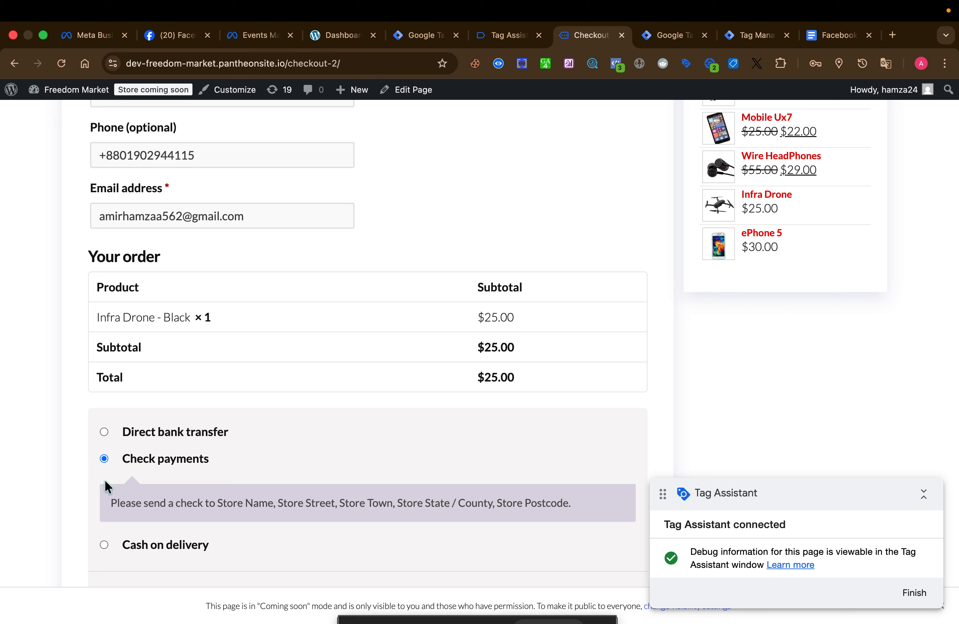
Switch the payment method to Cash on delivery and place the Infra Drone order
click(105, 545)
scroll(307, 451, down, 4)
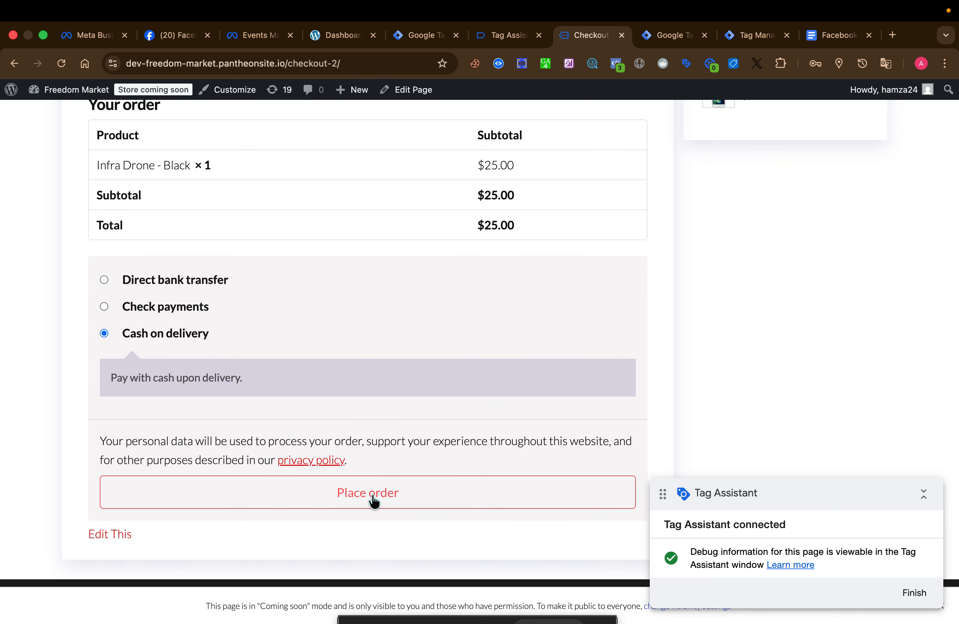
click(363, 491)
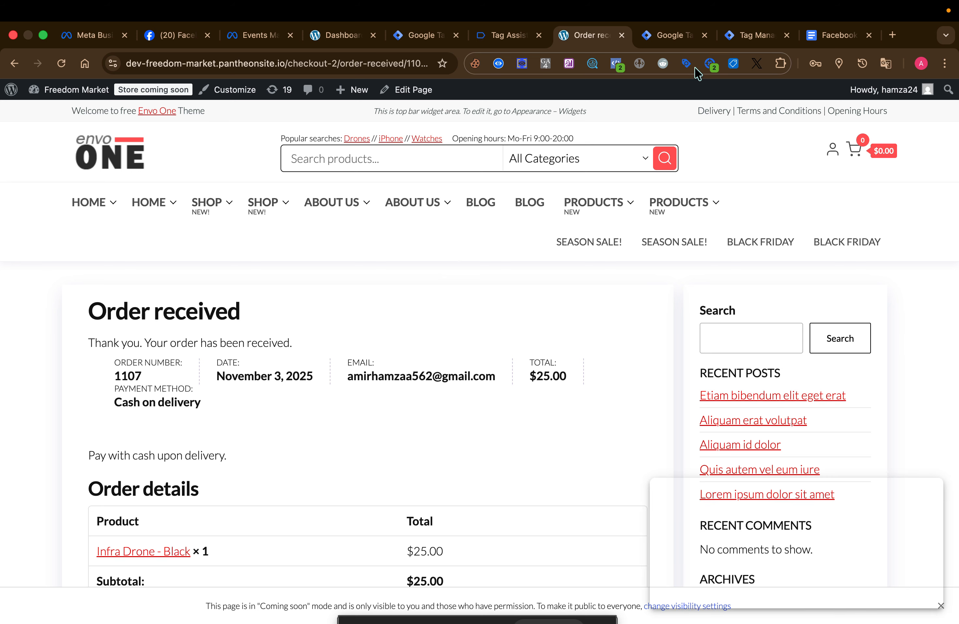
Switch to the server container's Tag Manager preview and check the received events for add_payment_info and add_shipping_info
click(741, 35)
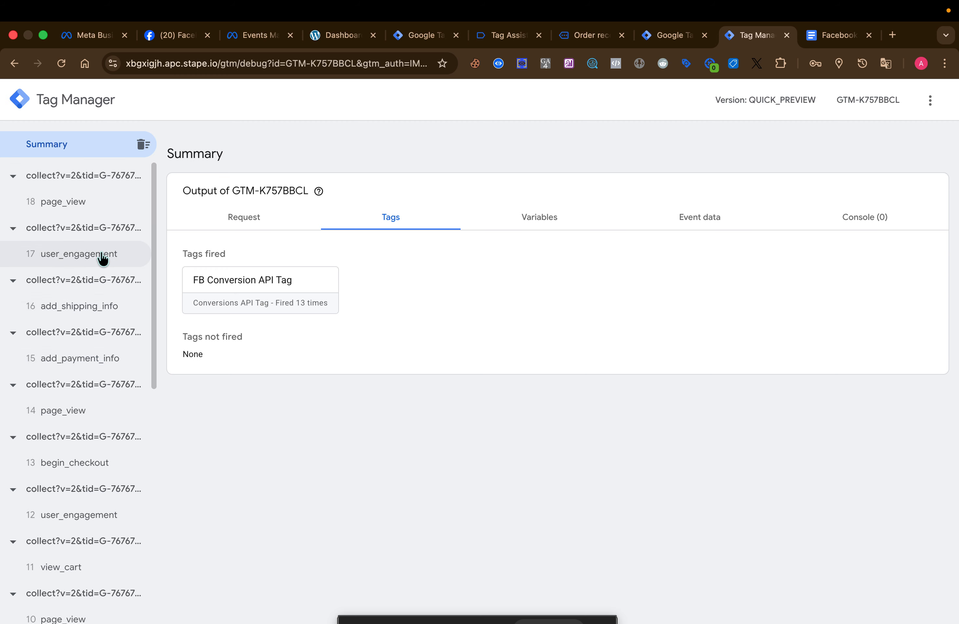
scroll(79, 381, down, 2)
scroll(79, 383, down, 2)
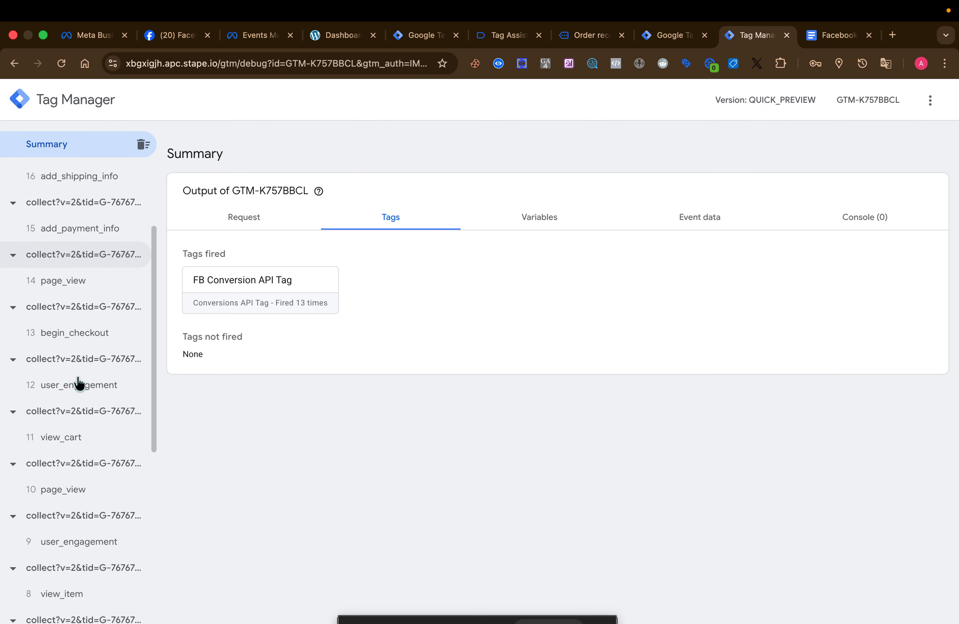
scroll(78, 382, up, 4)
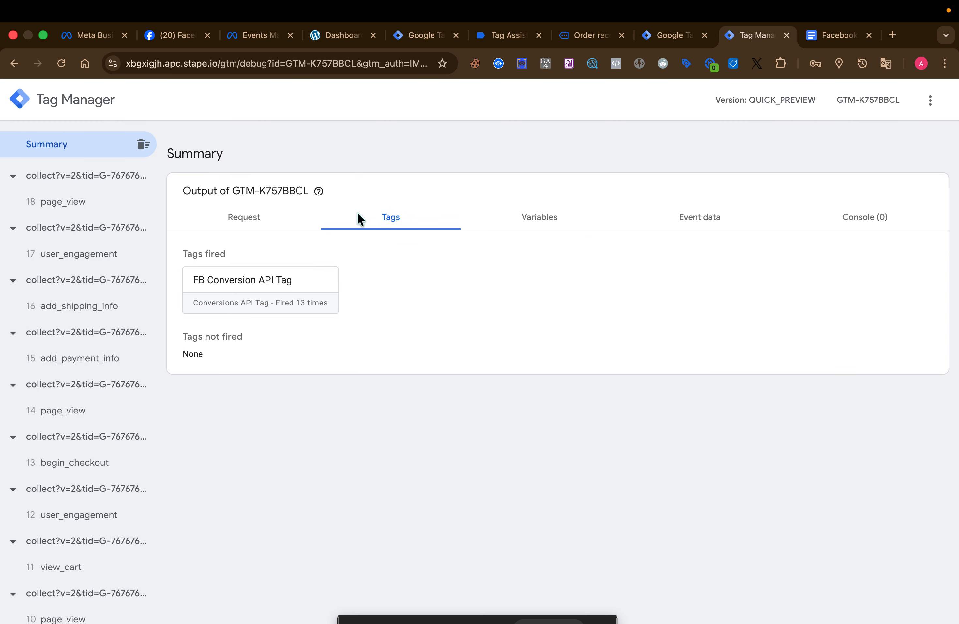
Switch to Tag Assistant and review the web container's checkout and order events with the tags fired
click(498, 35)
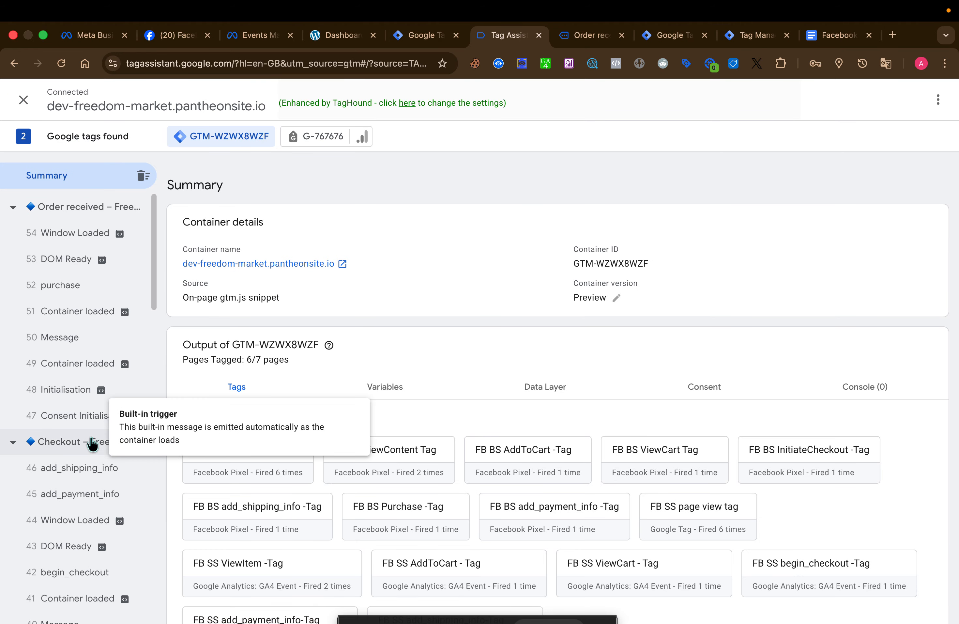
scroll(99, 392, down, 3)
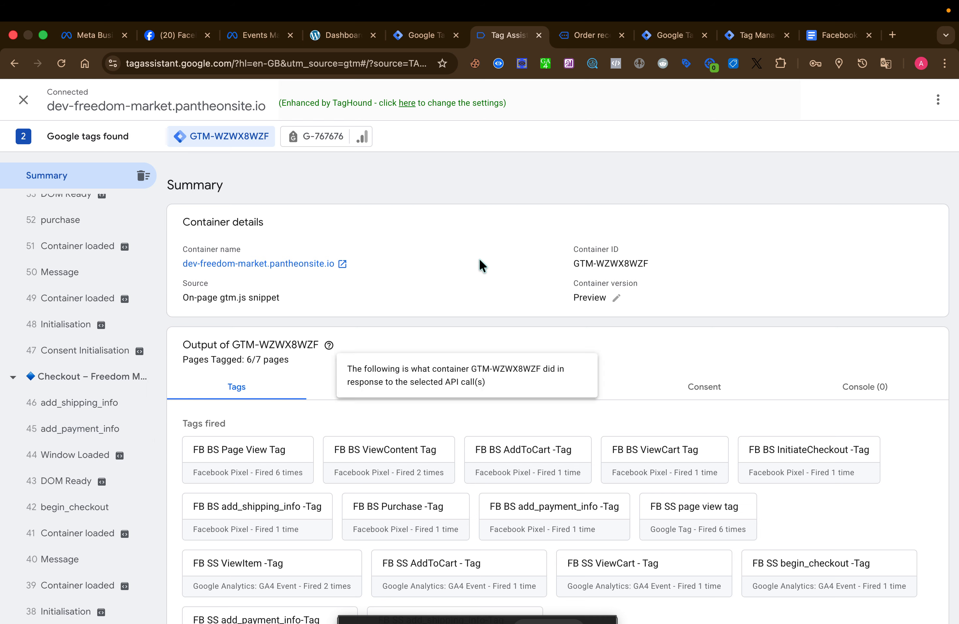
scroll(64, 393, up, 3)
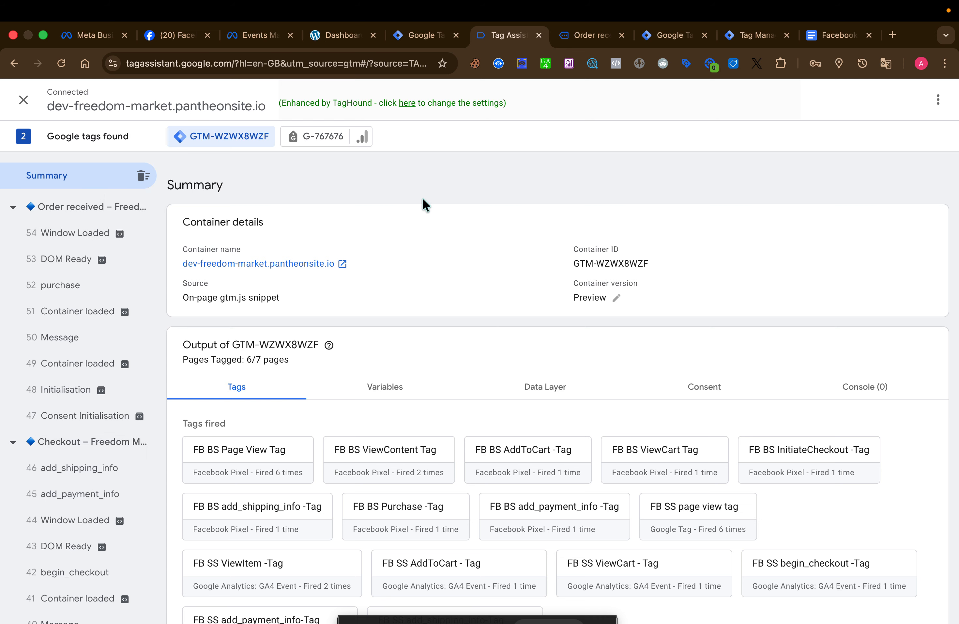
Switch to Meta Events Manager and examine the browser and server test events for add_shipping_info and Add payment info
click(248, 37)
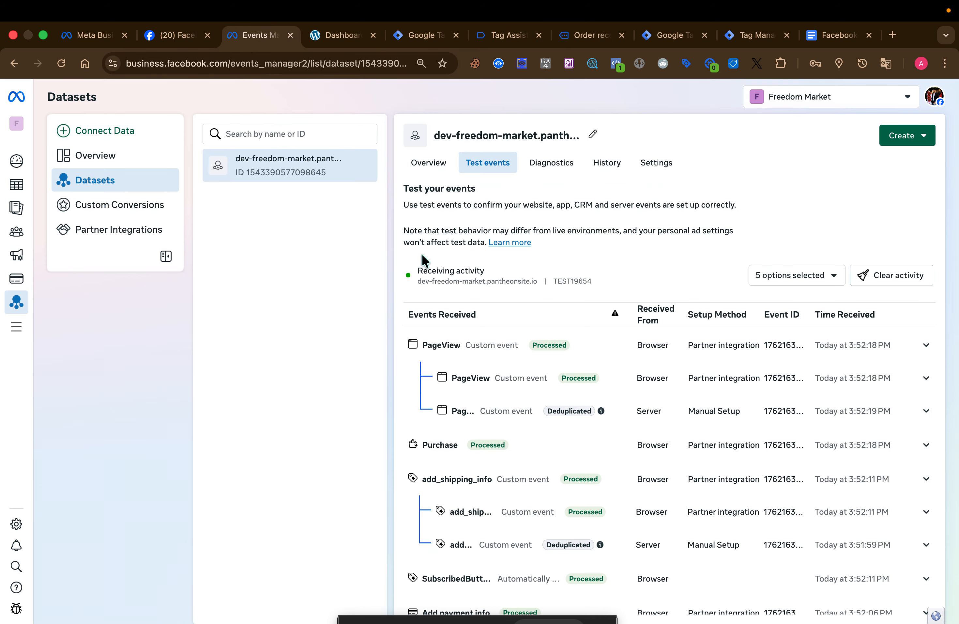
scroll(486, 454, down, 4)
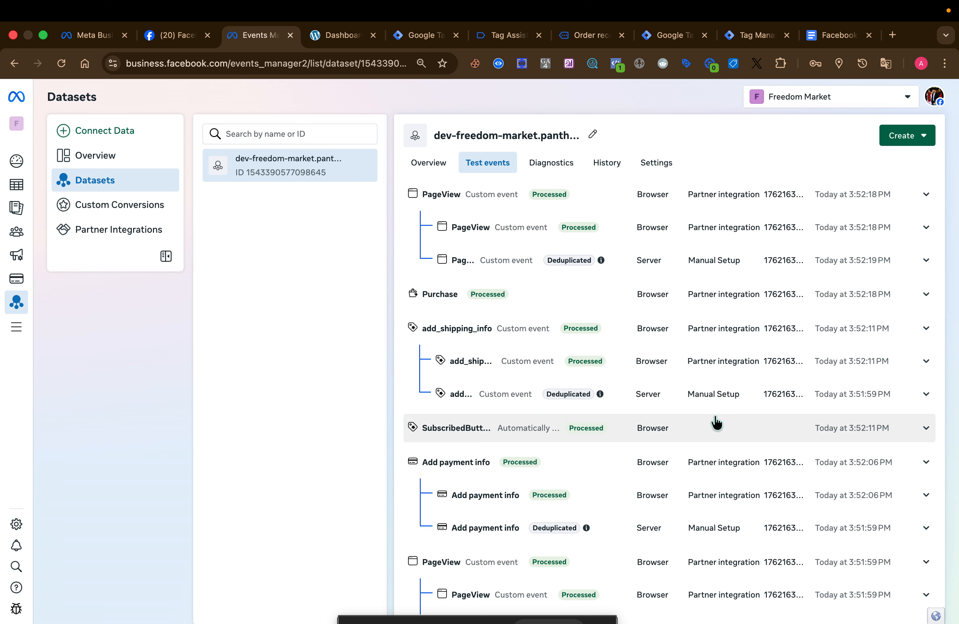
scroll(601, 340, up, 1)
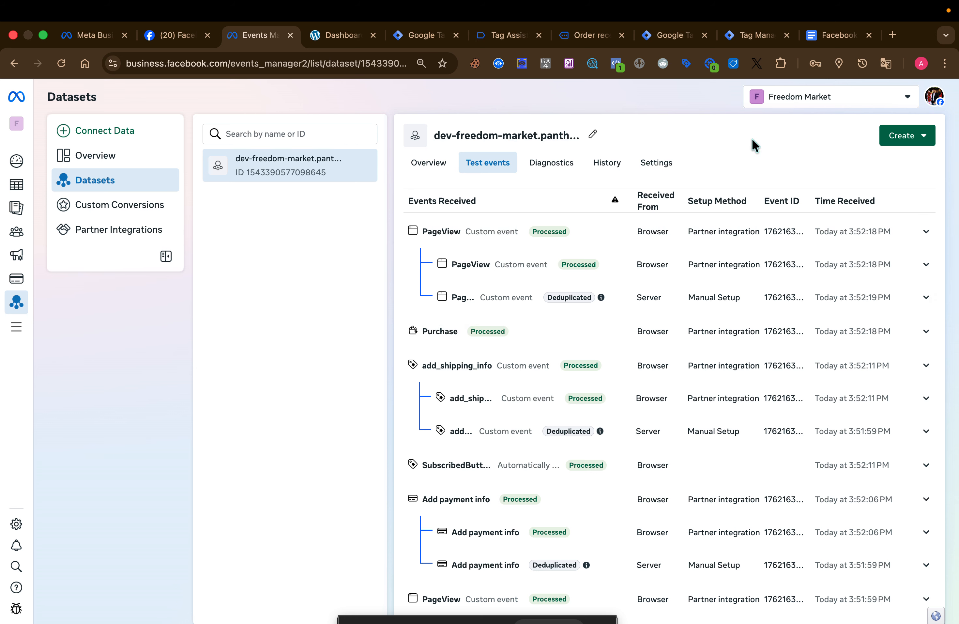
mouse_move(852, 1)
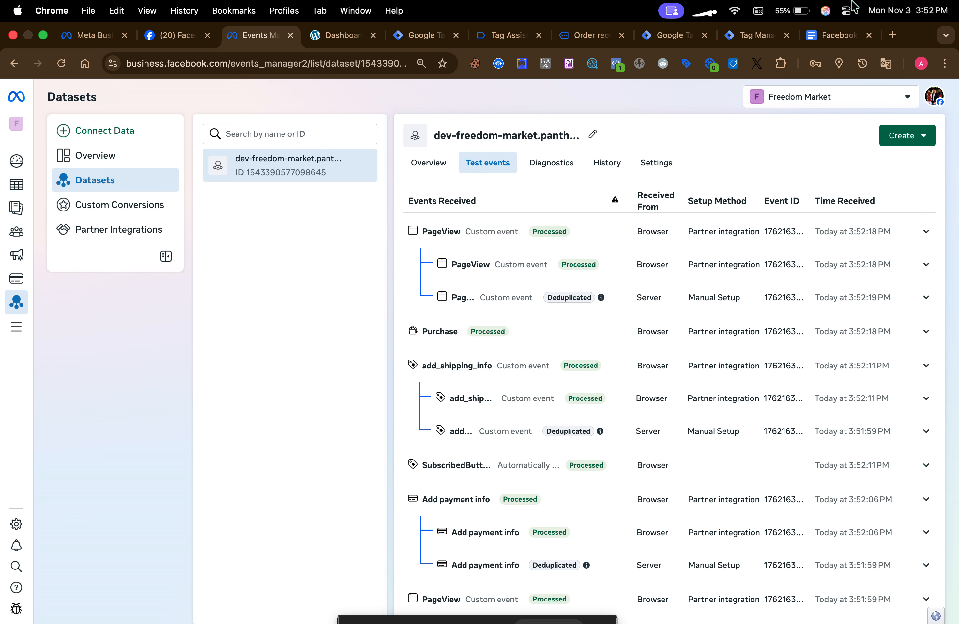